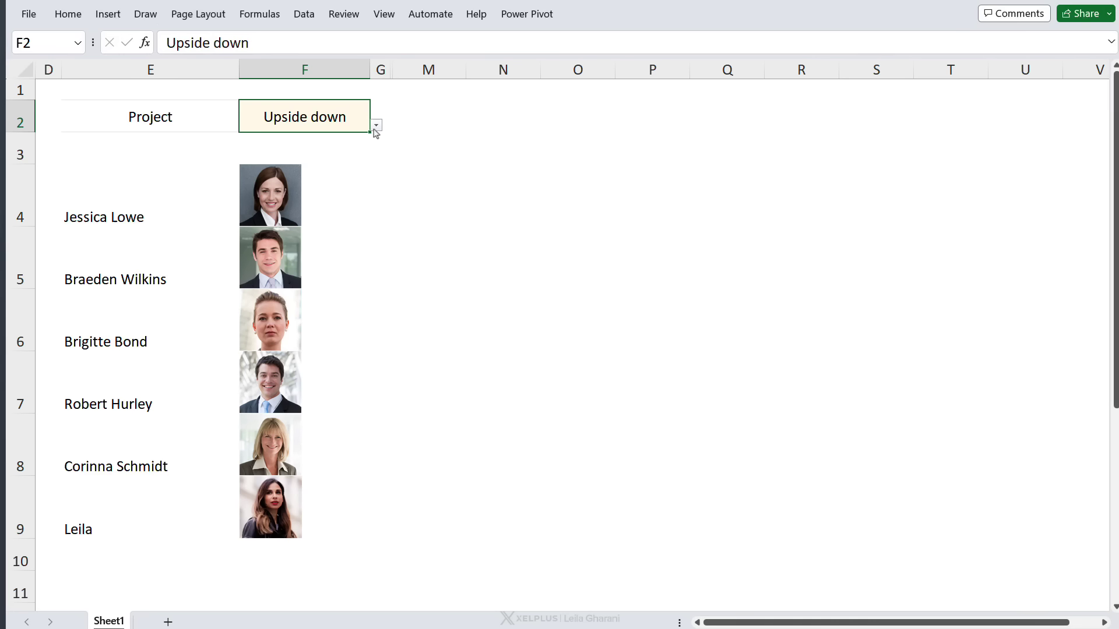
Choose Hawkins Account from the project dropdown in F2
left_click(376, 125)
left_click(355, 152)
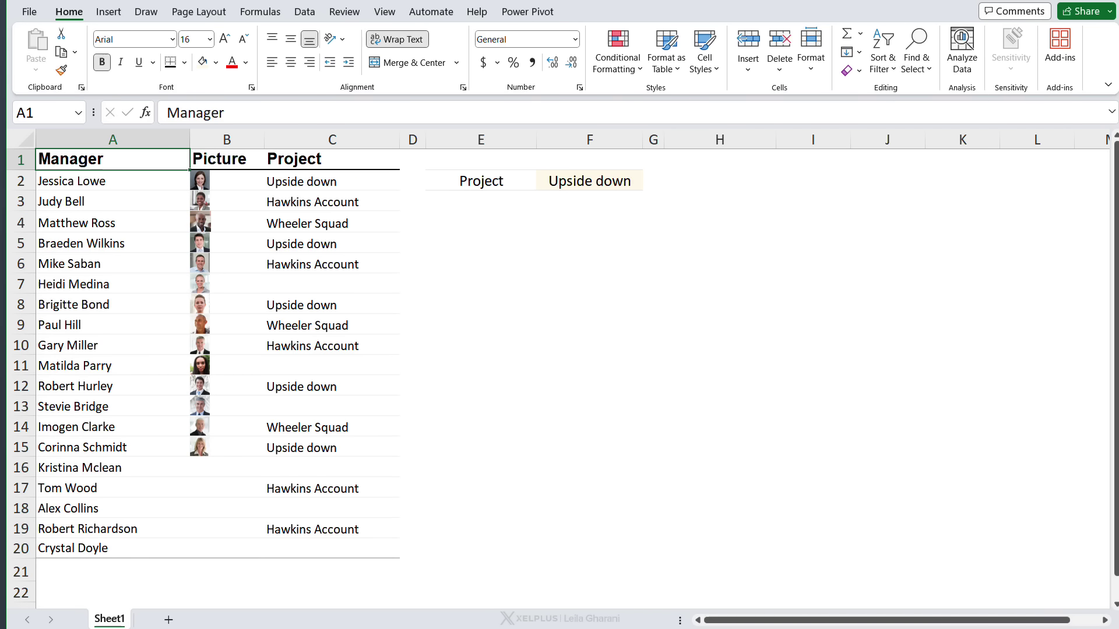
Make row 3 taller so the photo in B3 enlarges
left_click(113, 180)
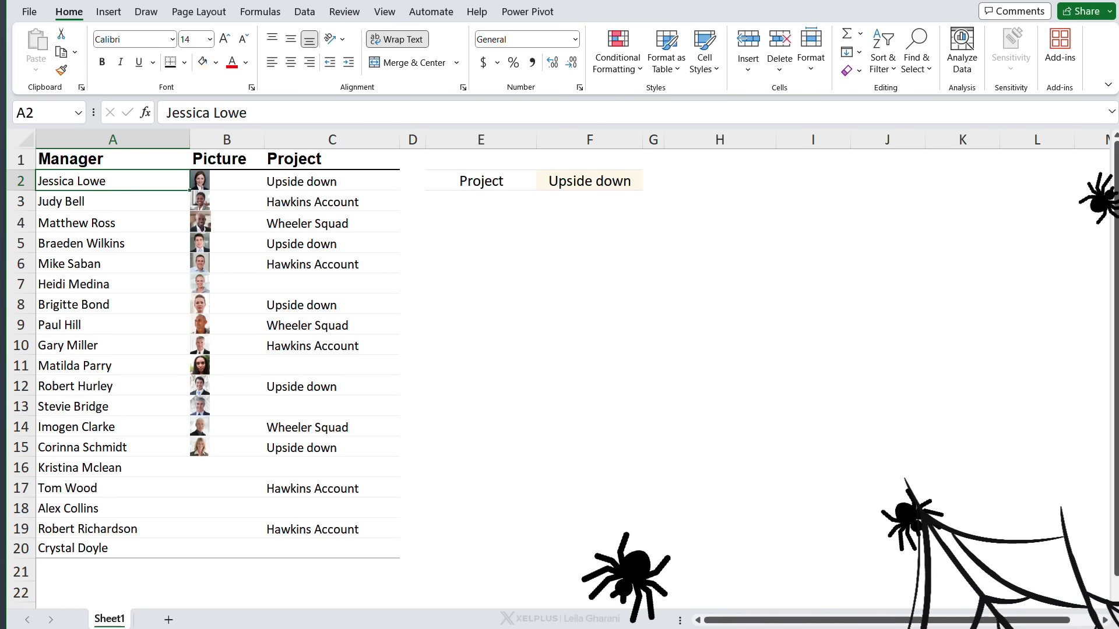
left_click(332, 182)
left_click(226, 181)
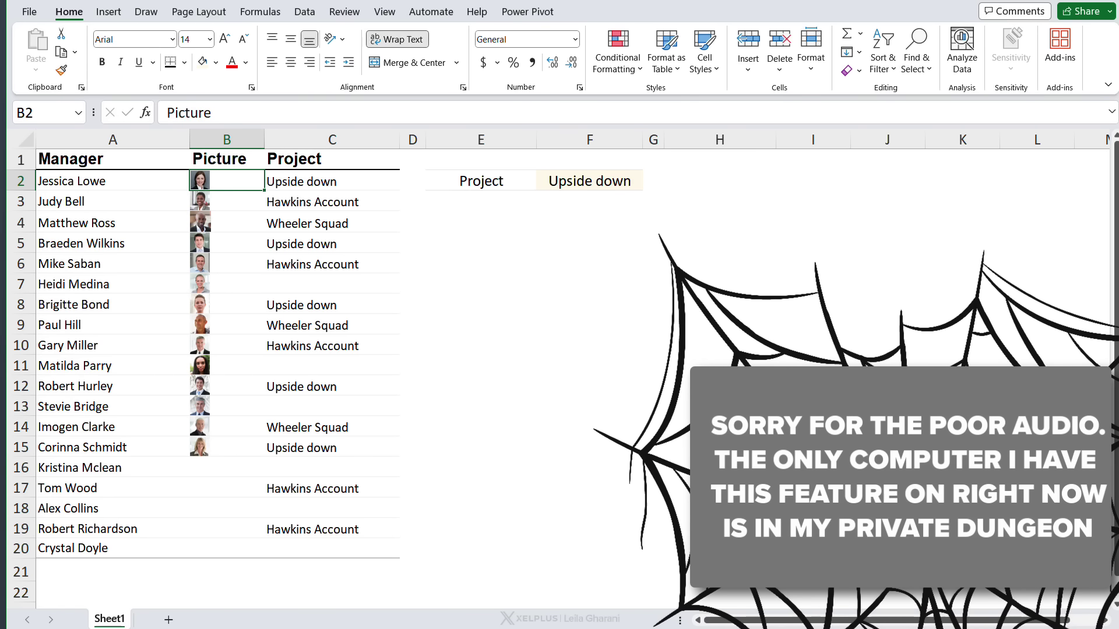
left_click(227, 201)
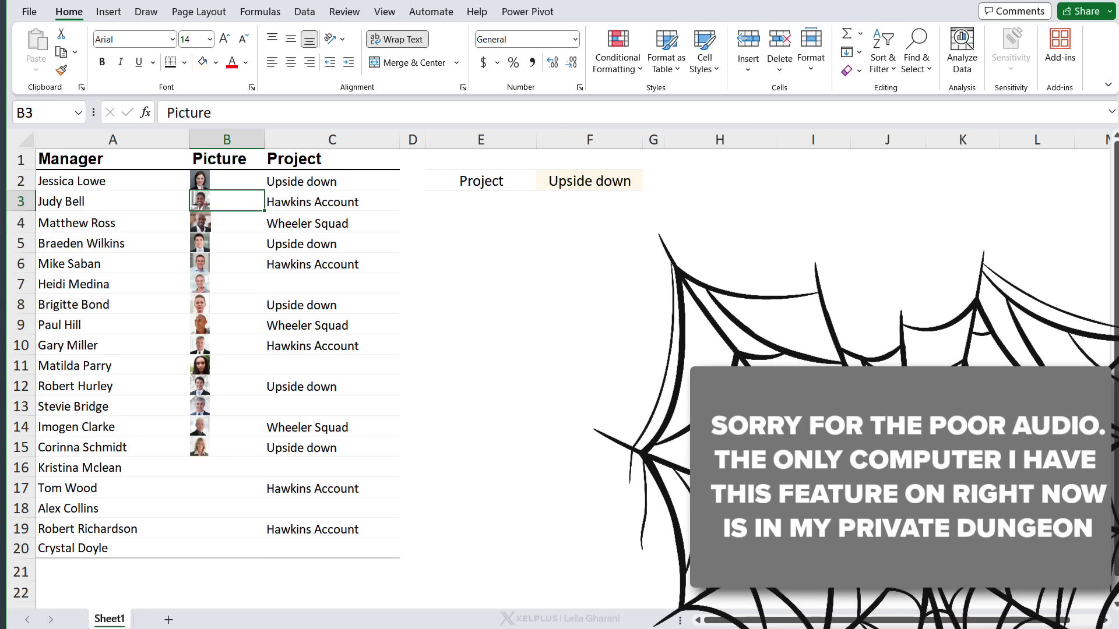
mouse_move(20, 210)
left_mouse_down()
mouse_move(21, 223)
mouse_move(20, 212)
left_mouse_up()
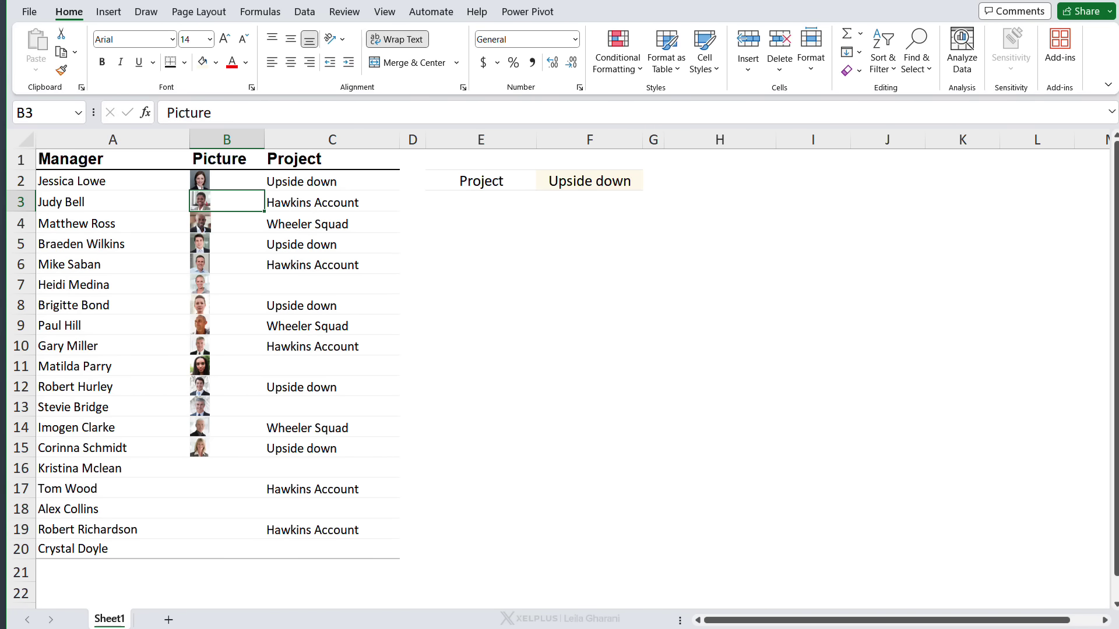
Show the enlarged image details card for the B2 photo
left_click(227, 180)
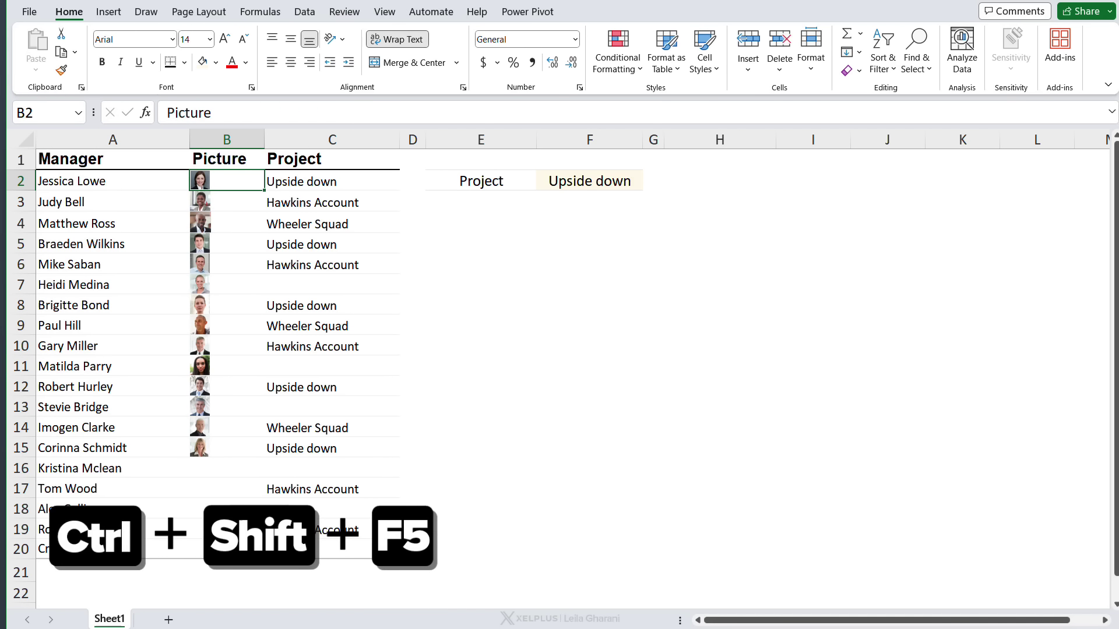
key("ctrl+shift+F5")
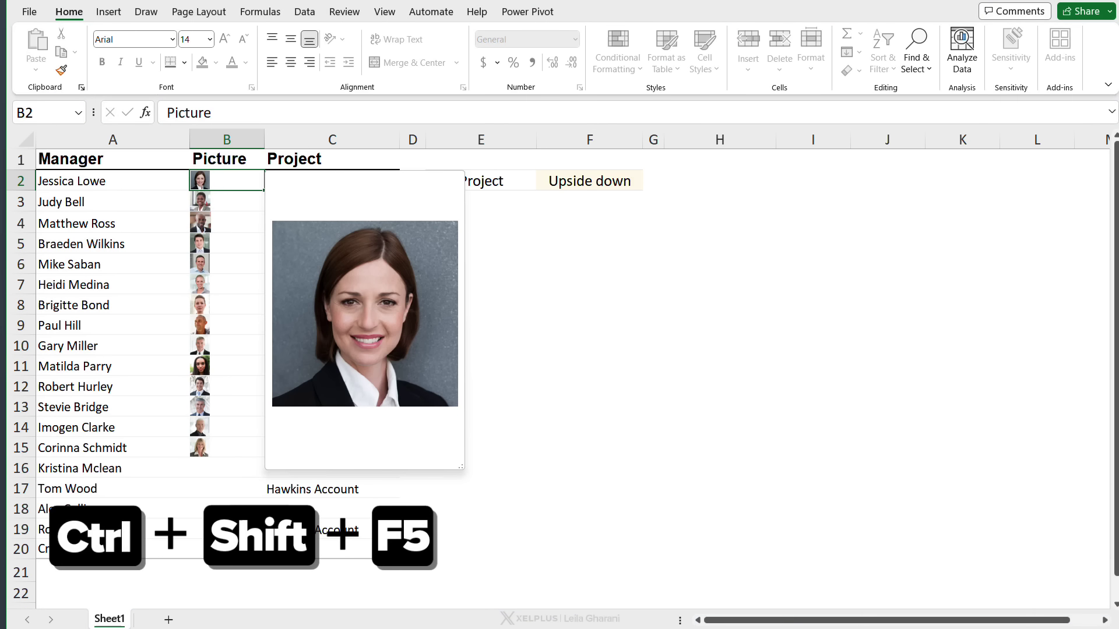
right_click(228, 184)
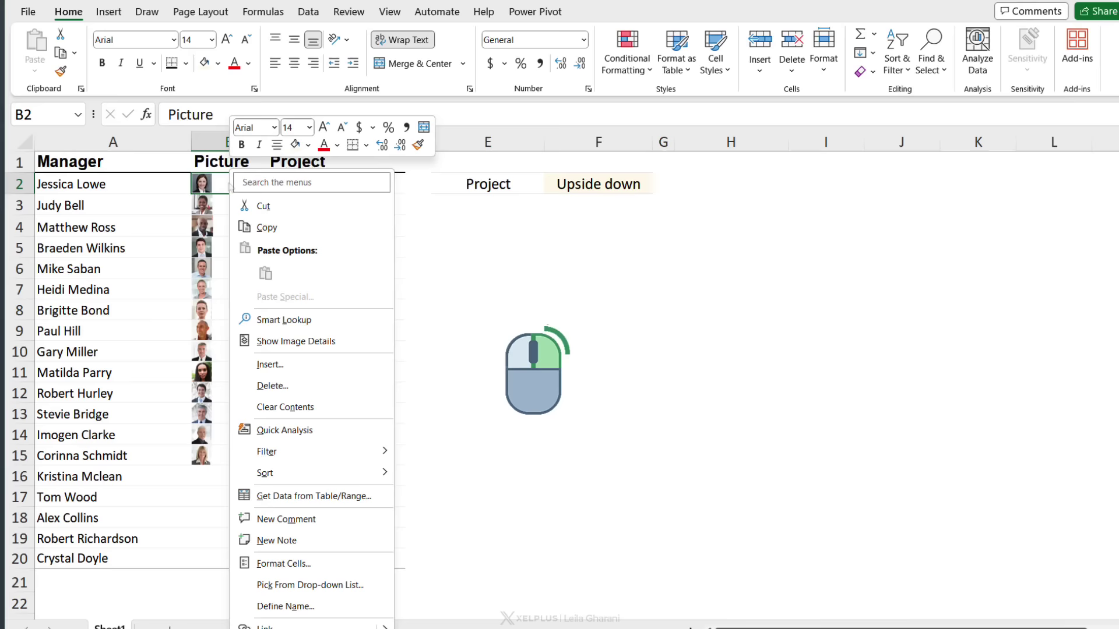
left_click(299, 367)
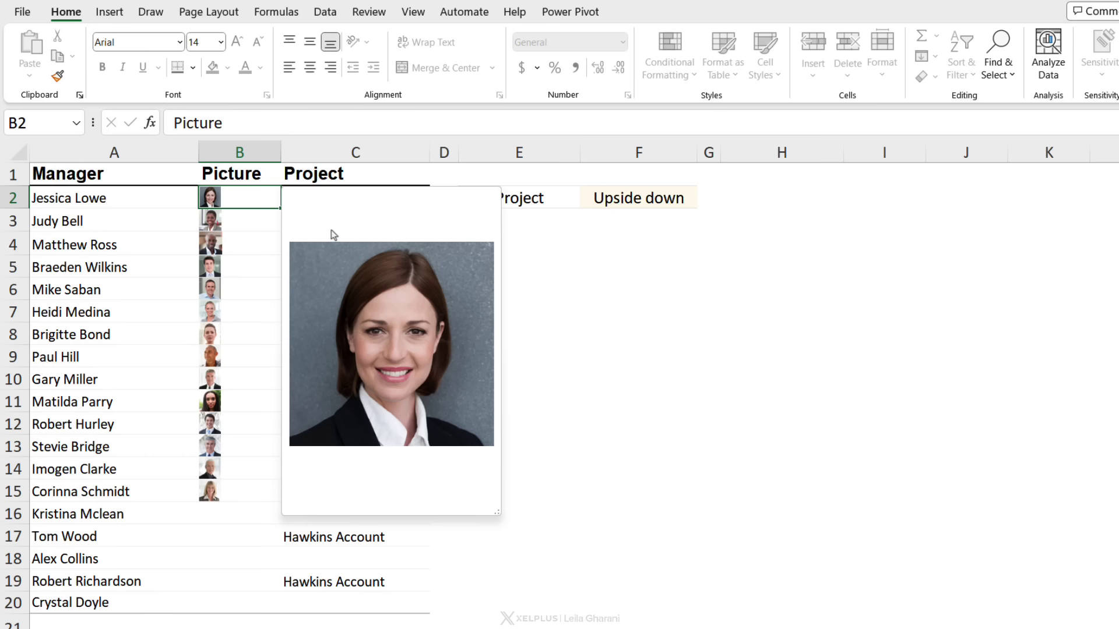
Close the photo preview and place a picture from this device into cell B16
left_click(252, 222)
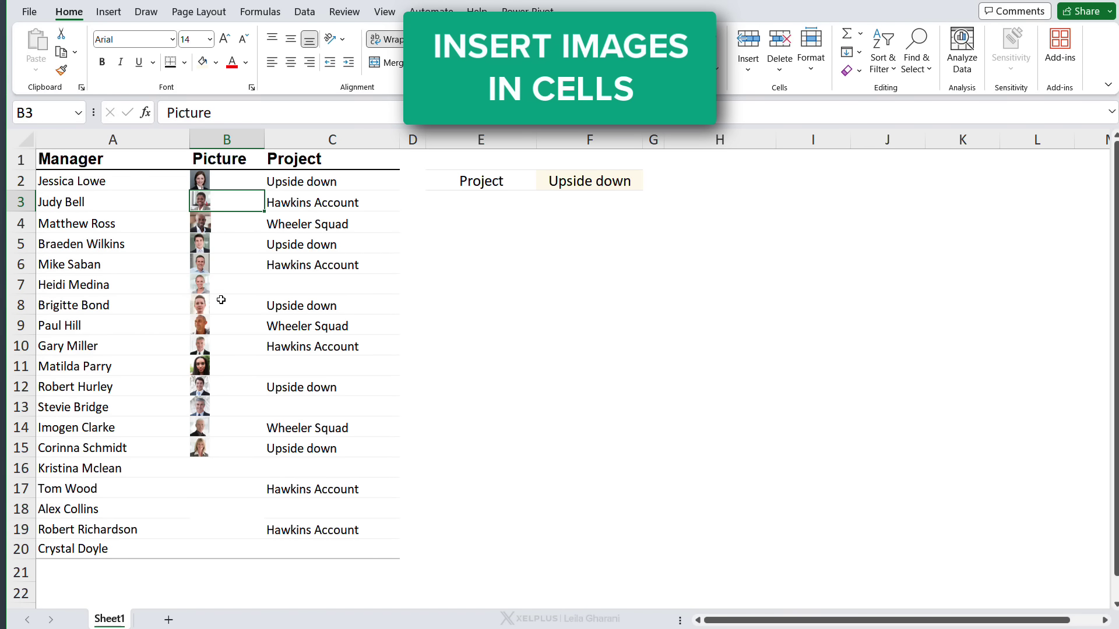
left_click(200, 469)
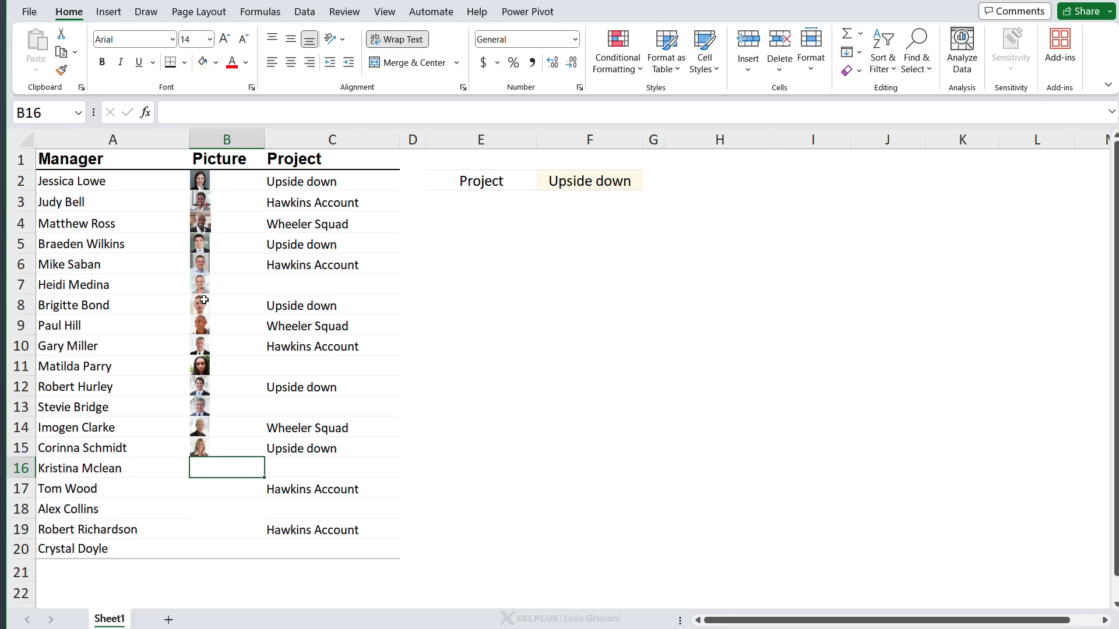
left_click(108, 12)
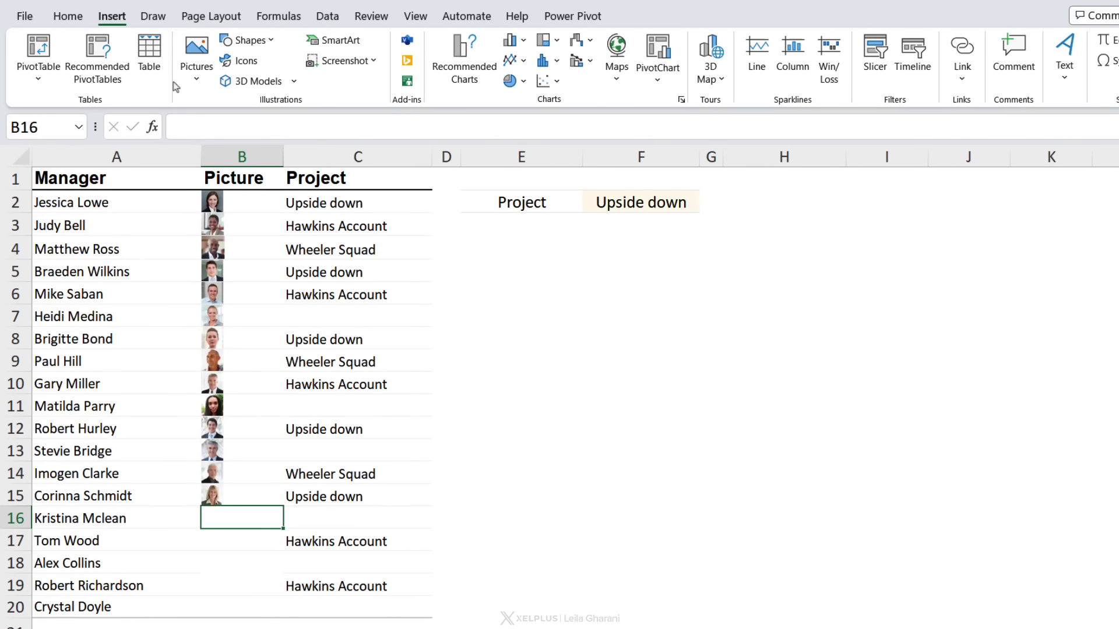
left_click(196, 70)
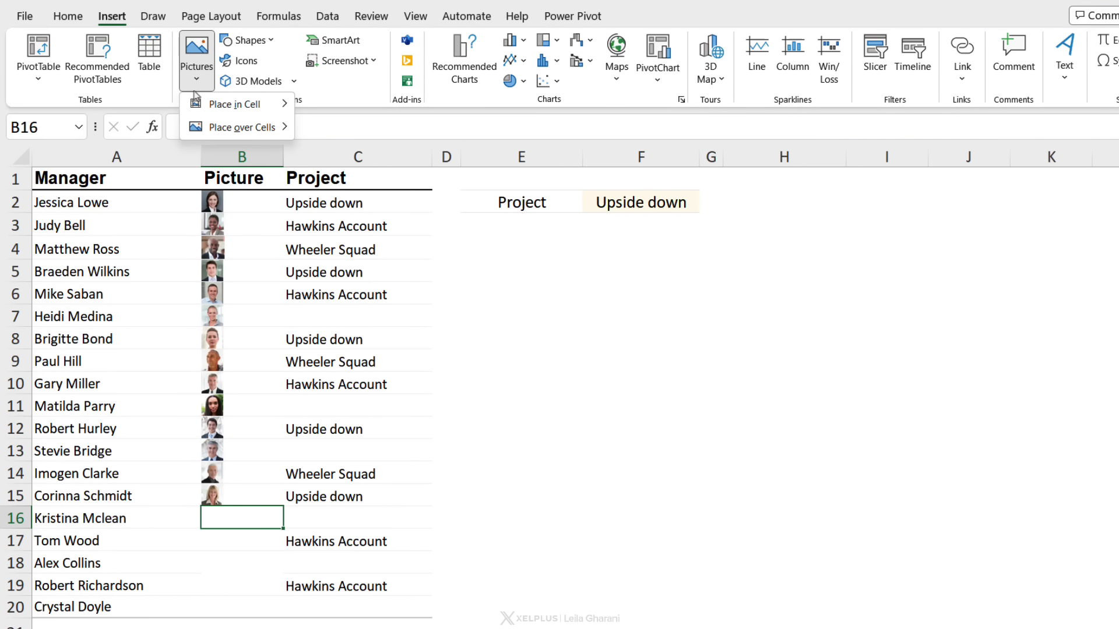
mouse_move(221, 107)
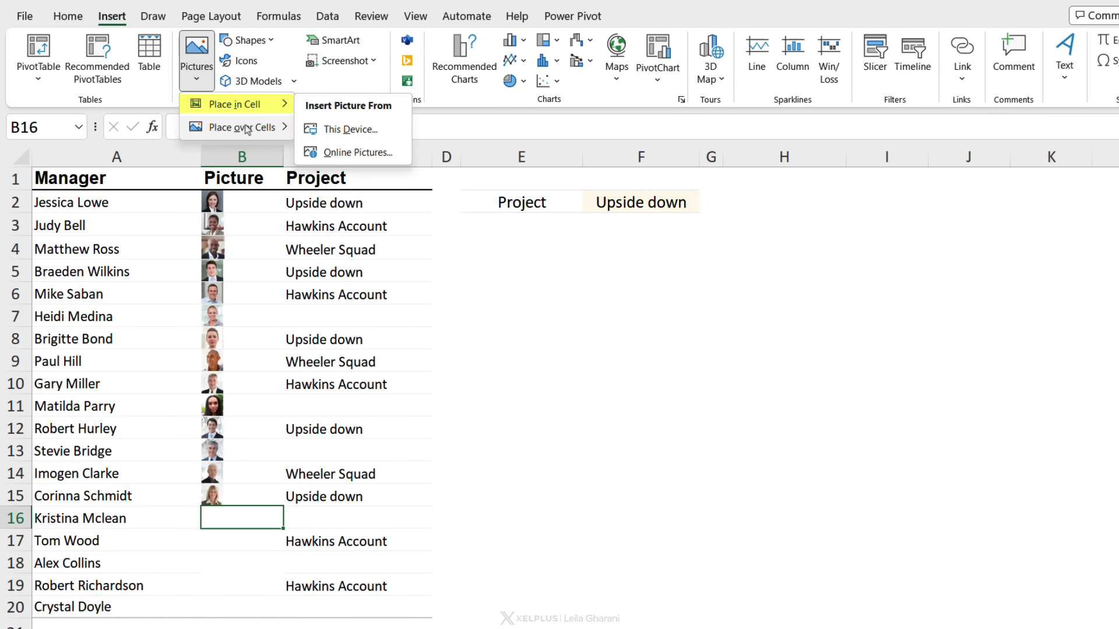
mouse_move(248, 130)
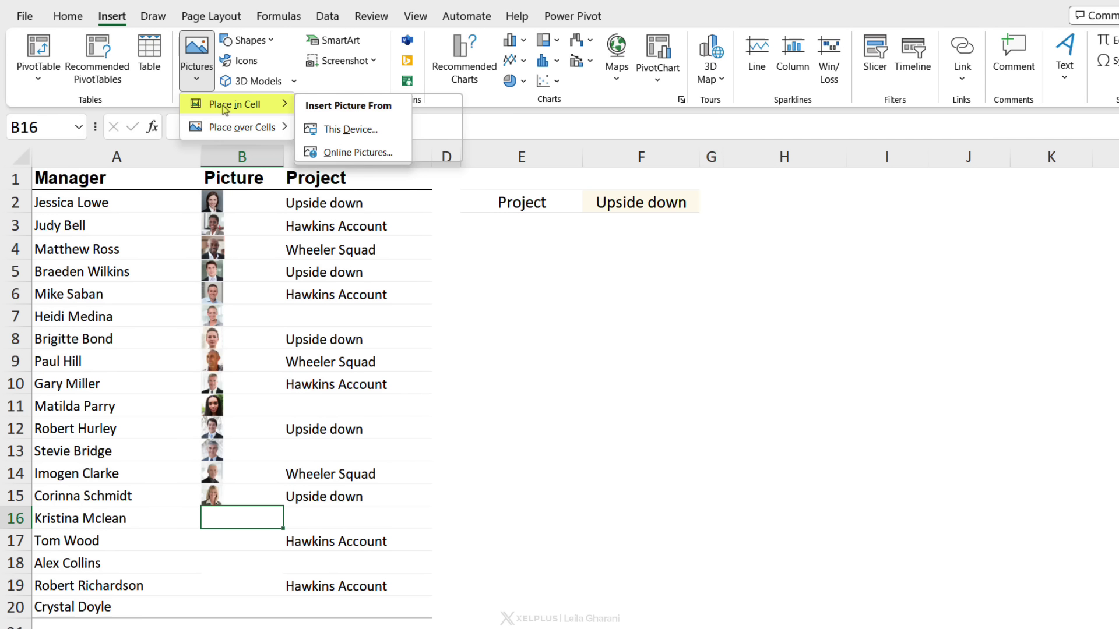
mouse_move(268, 114)
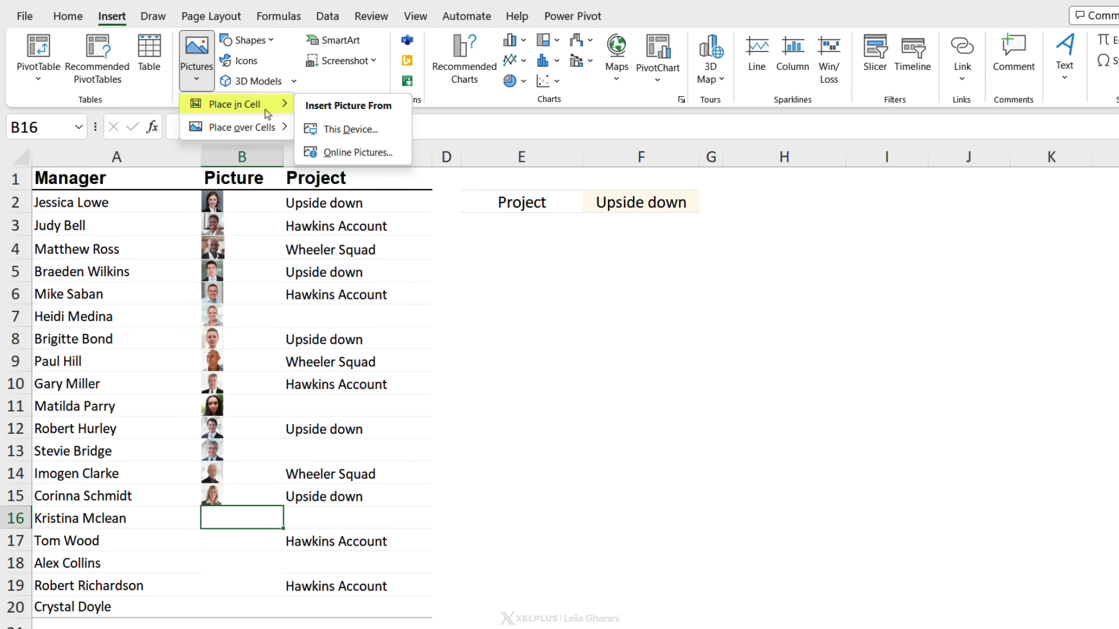
left_click(350, 130)
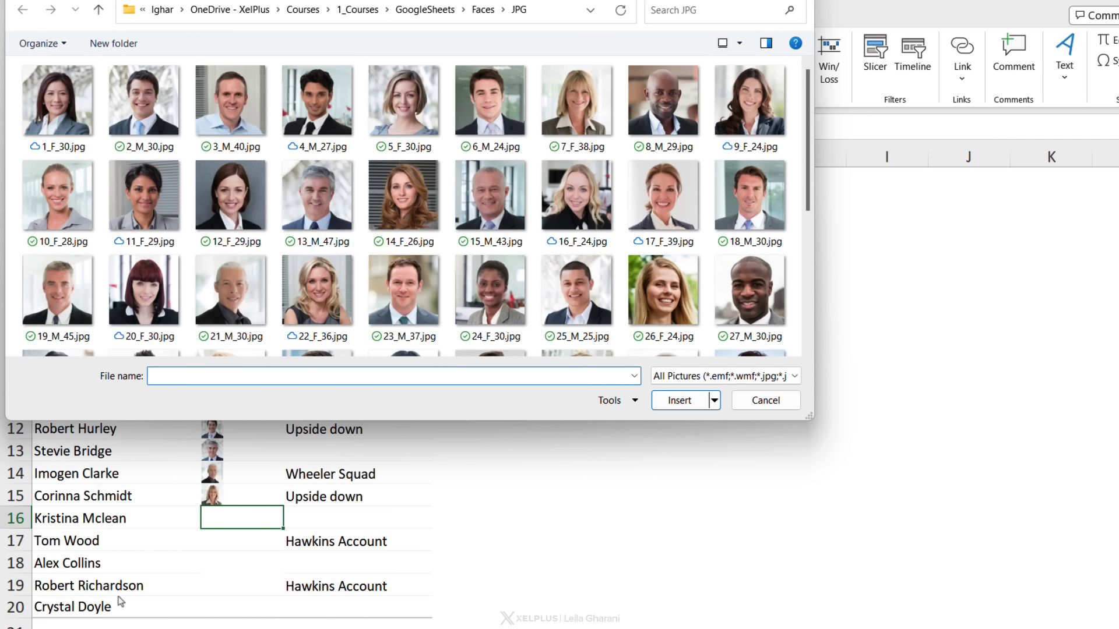
Insert 5_F_30, 15_M_43, 25_M_25, 43_M_25 and 44_F_24 JPGs into cells B16–B20
left_click(407, 137)
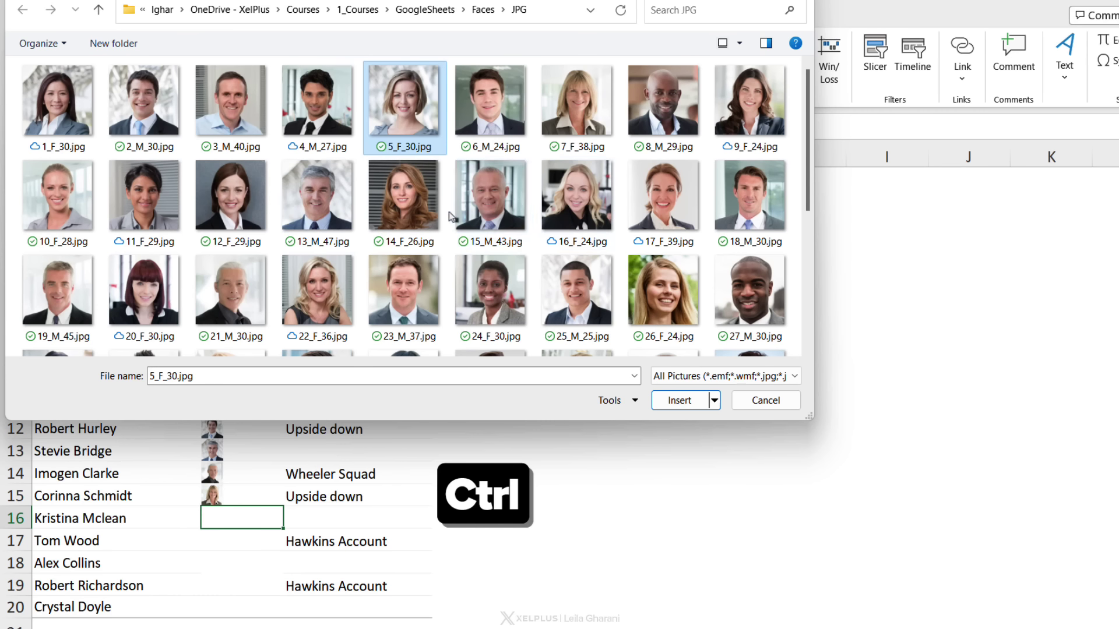
left_click(488, 223, "ctrl")
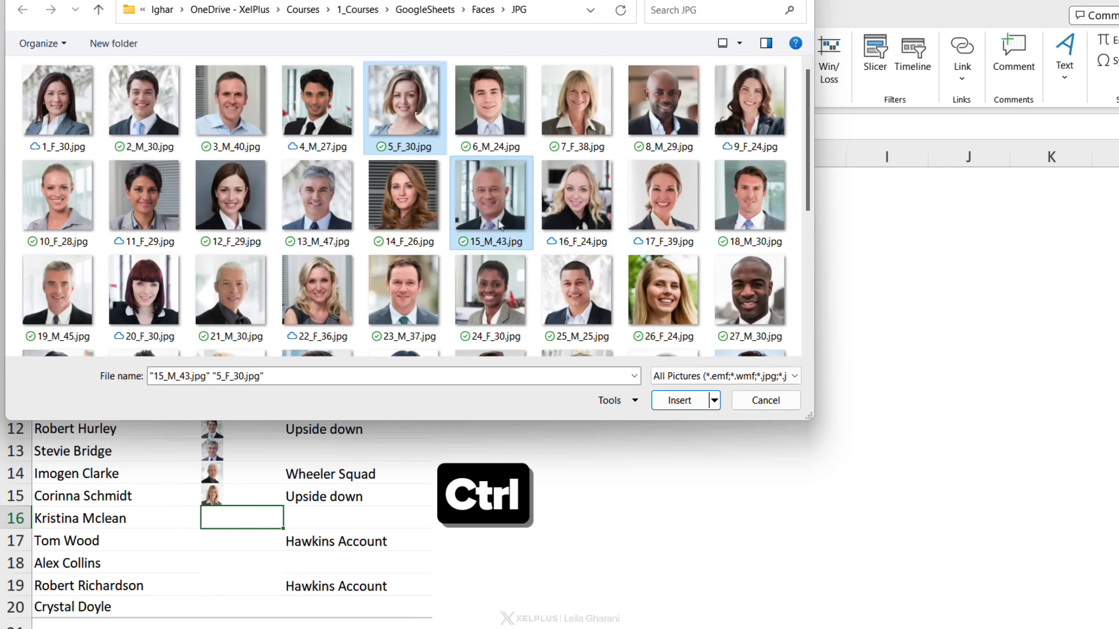
left_click(579, 327, "ctrl")
scroll(578, 335, "down", 5)
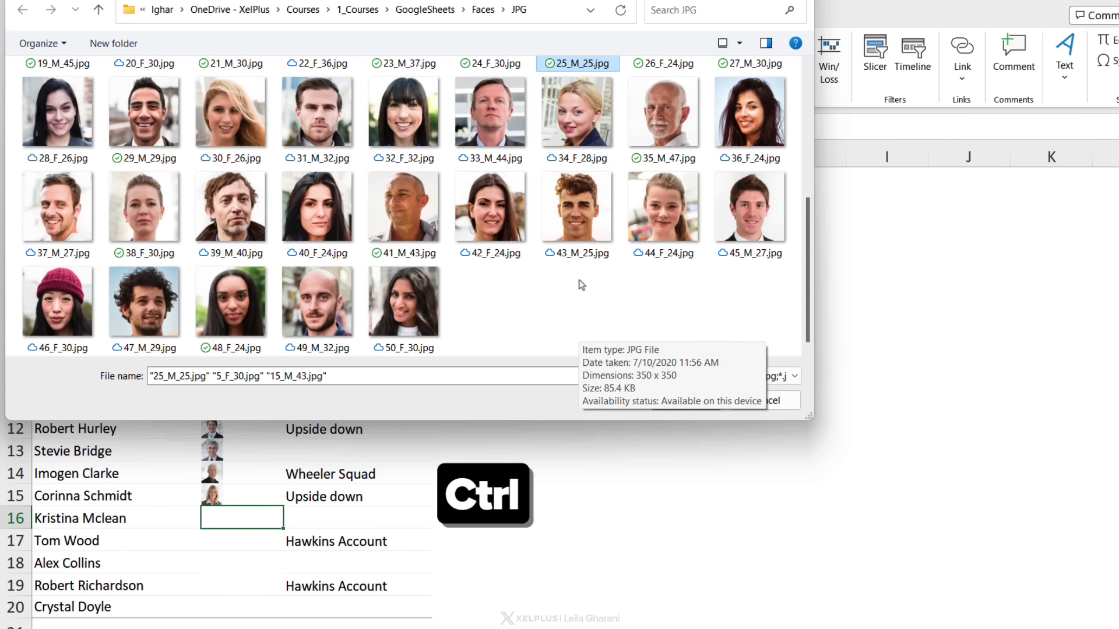
left_click(577, 251, "ctrl")
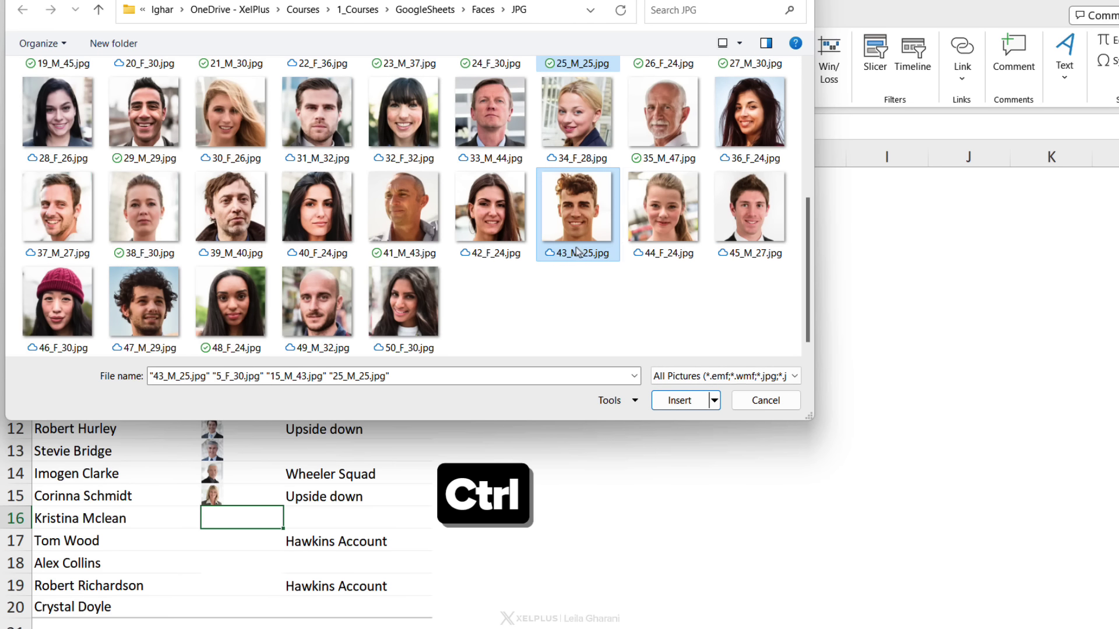
left_click(662, 255, "ctrl")
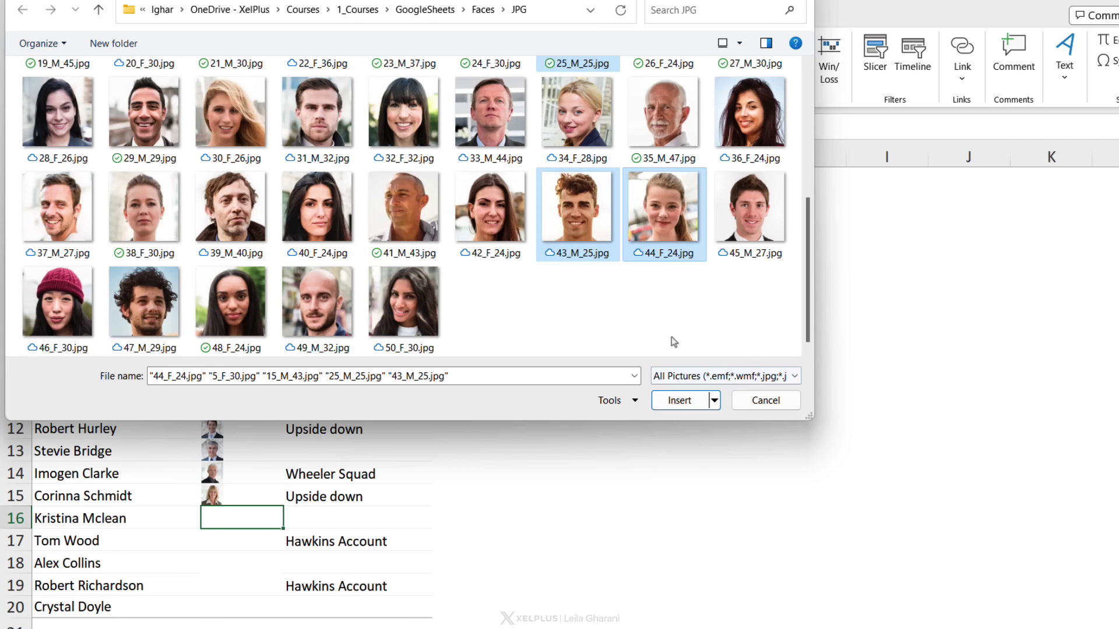
left_click(680, 400)
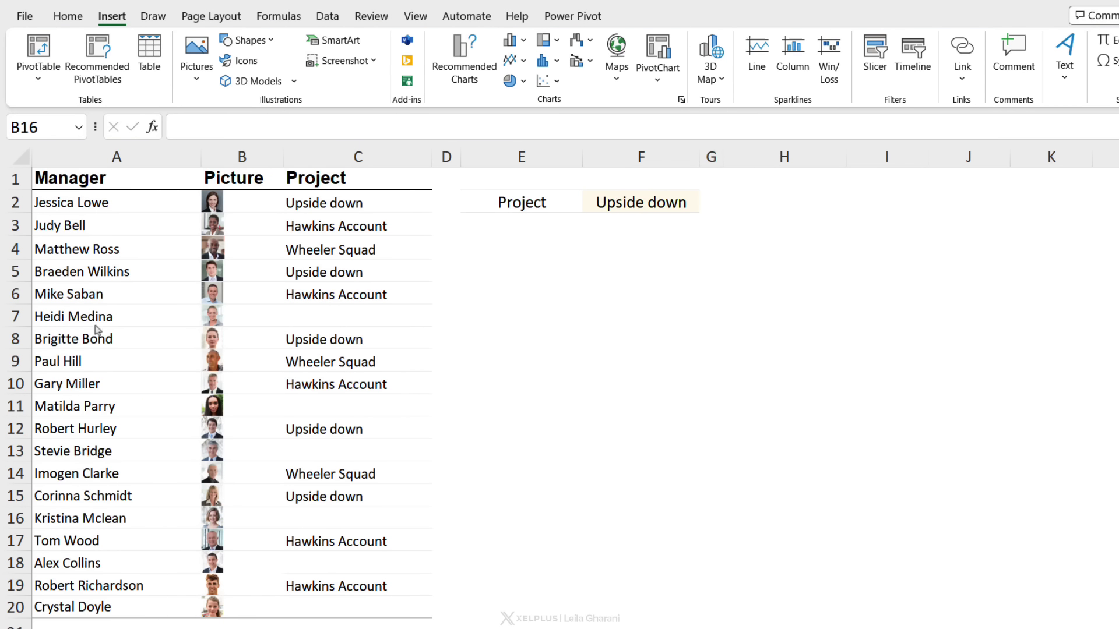
Resize rows 2–20 to height 29.40 so every photo appears larger
left_click_drag(15, 202, 24, 628)
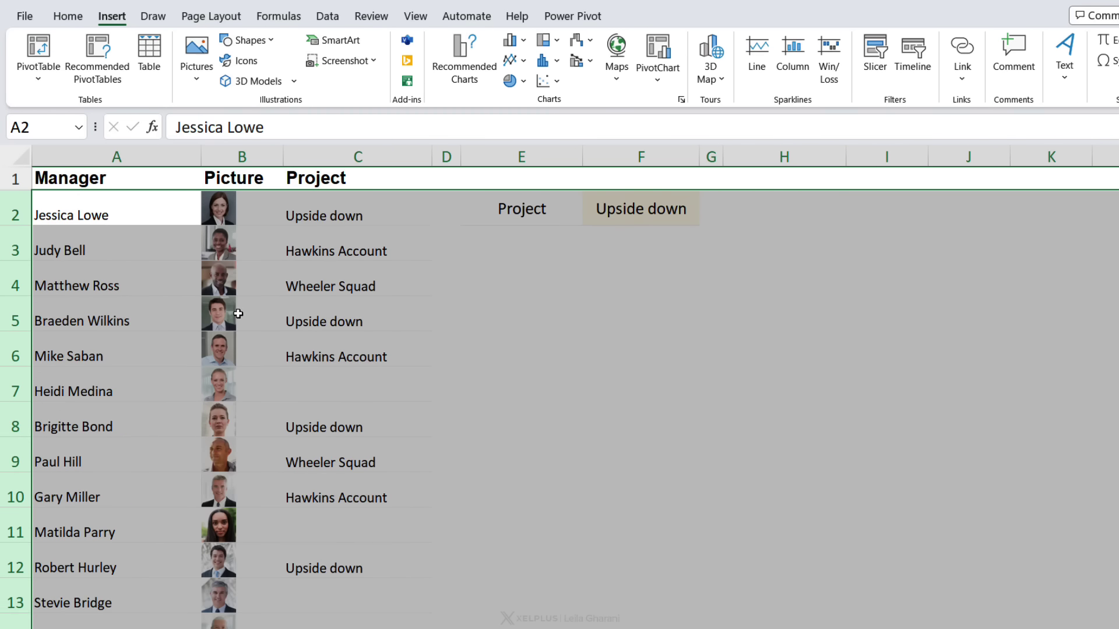
left_click(225, 280)
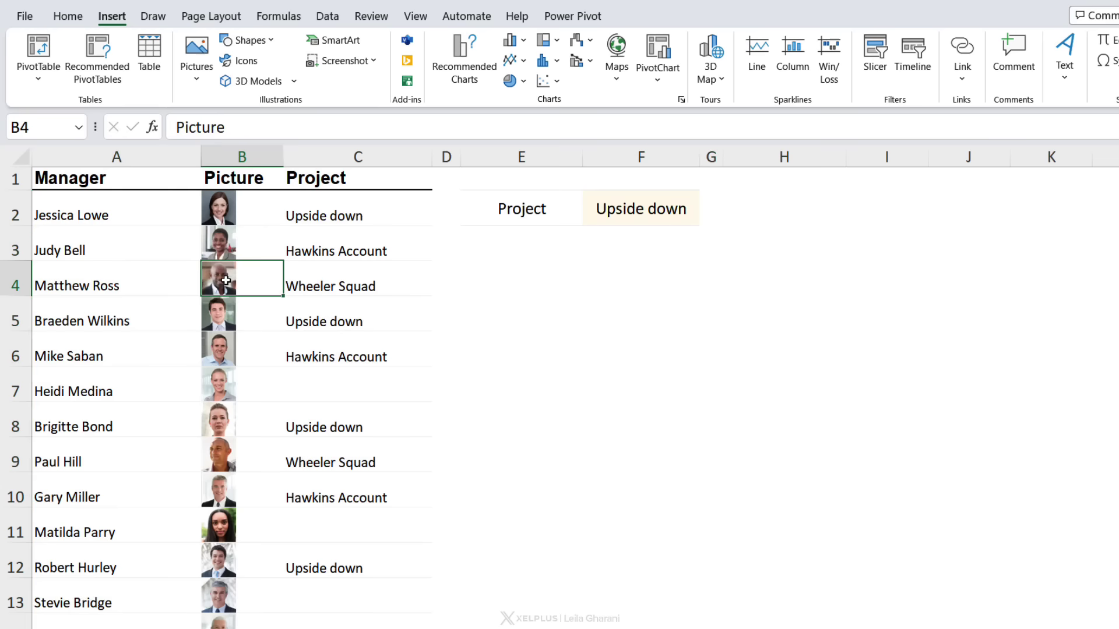
Convert A1:C20 with headers into a table with table style None
left_click(170, 299)
key("ctrl+t")
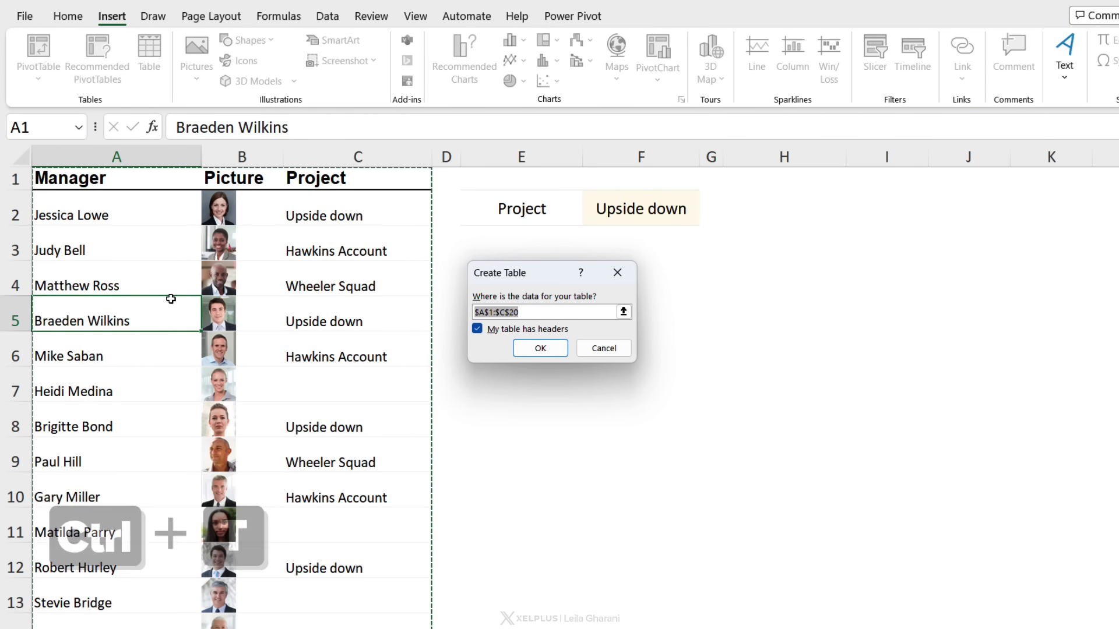
left_click(559, 350)
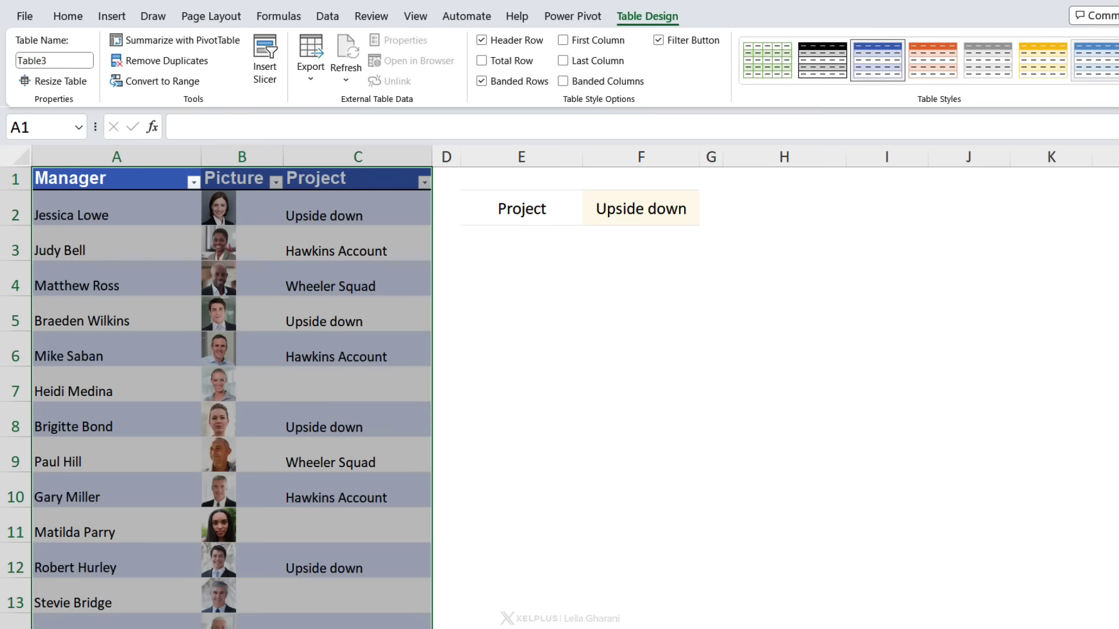
left_click(1116, 76)
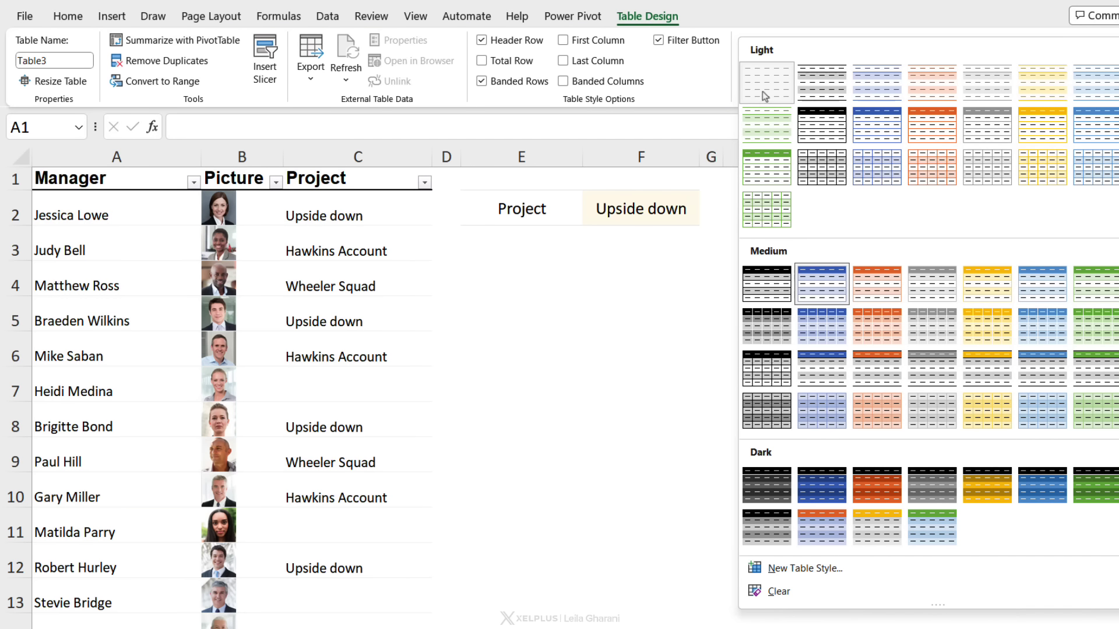
left_click(765, 96)
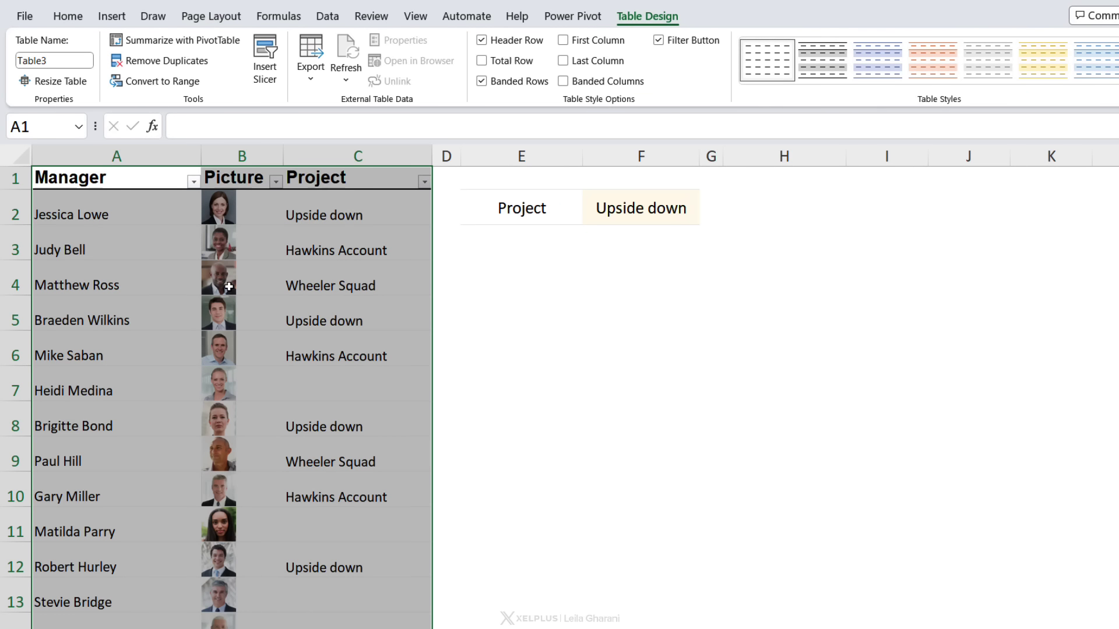
Name the table Managers
left_click(145, 256)
left_click(50, 60)
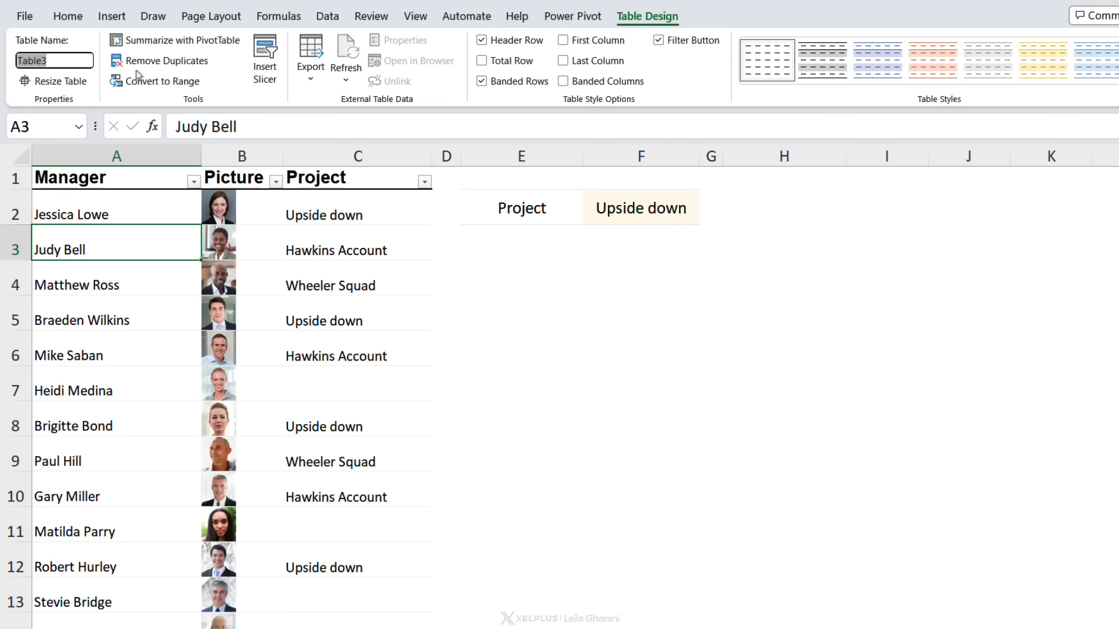
type("Managers")
key("Return")
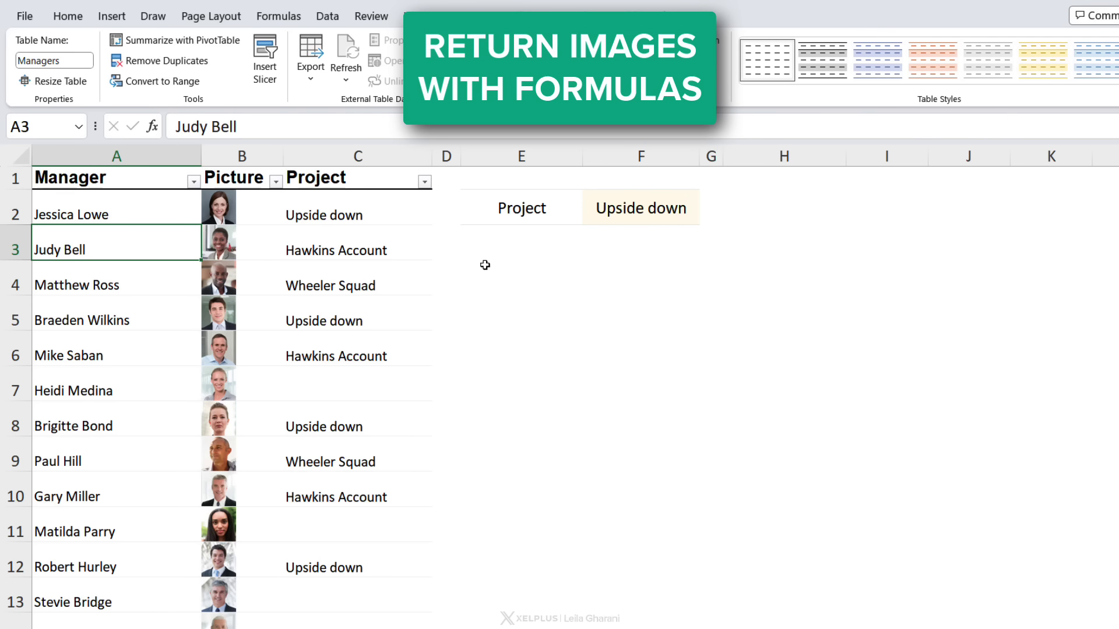
Enter =FILTER(Managers[[Manager]:[Picture]],Managers[Project]=F2) in E4
left_click(517, 257)
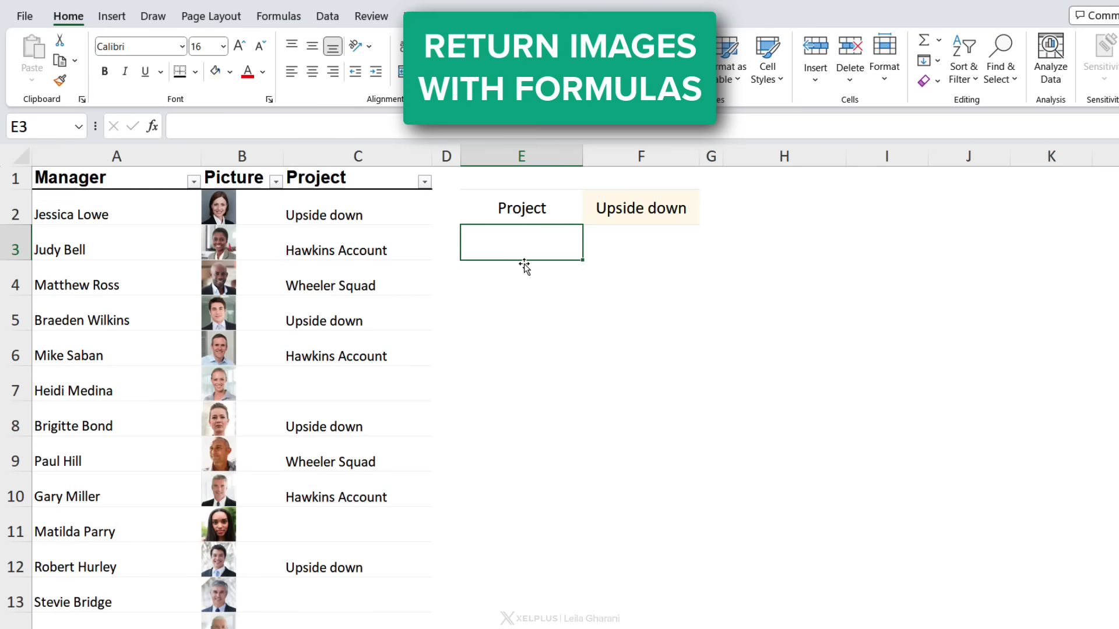
left_click(518, 282)
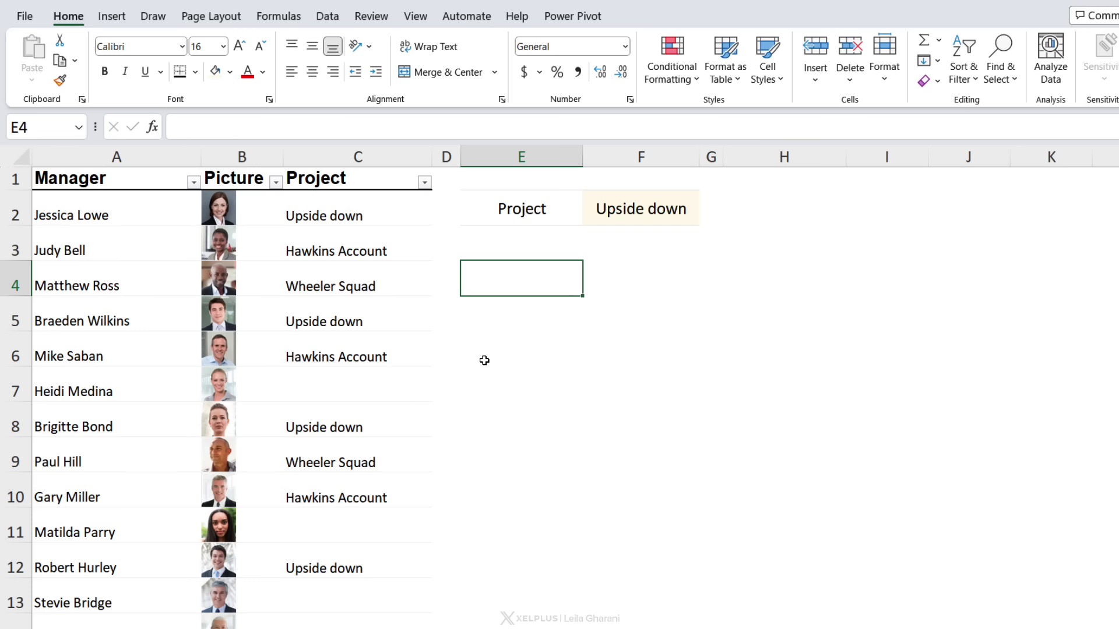
type("=fil")
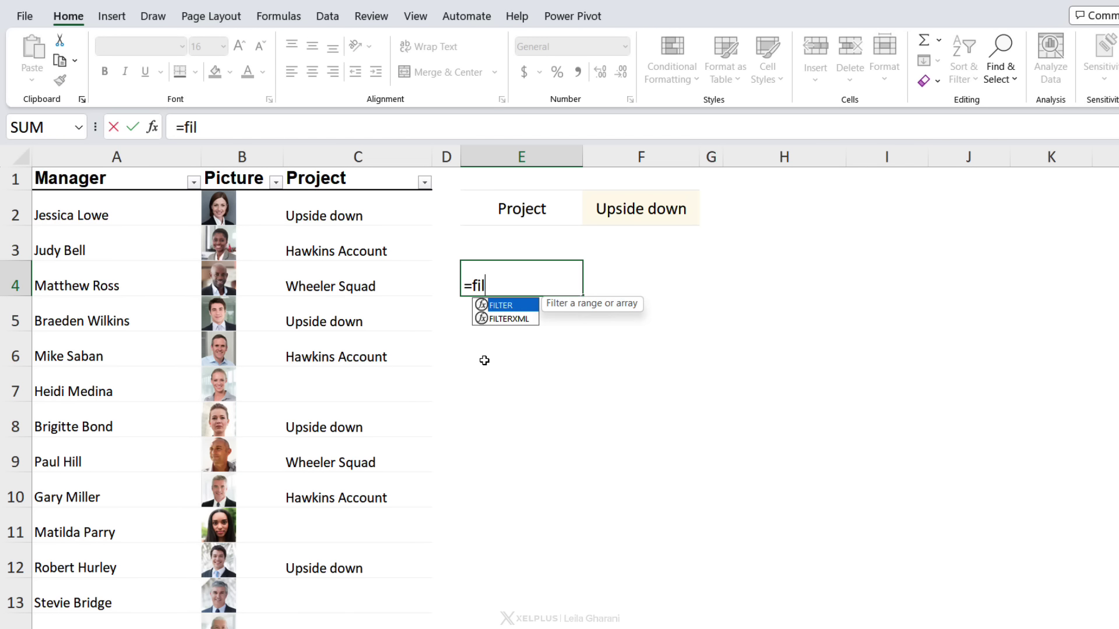
key("Tab")
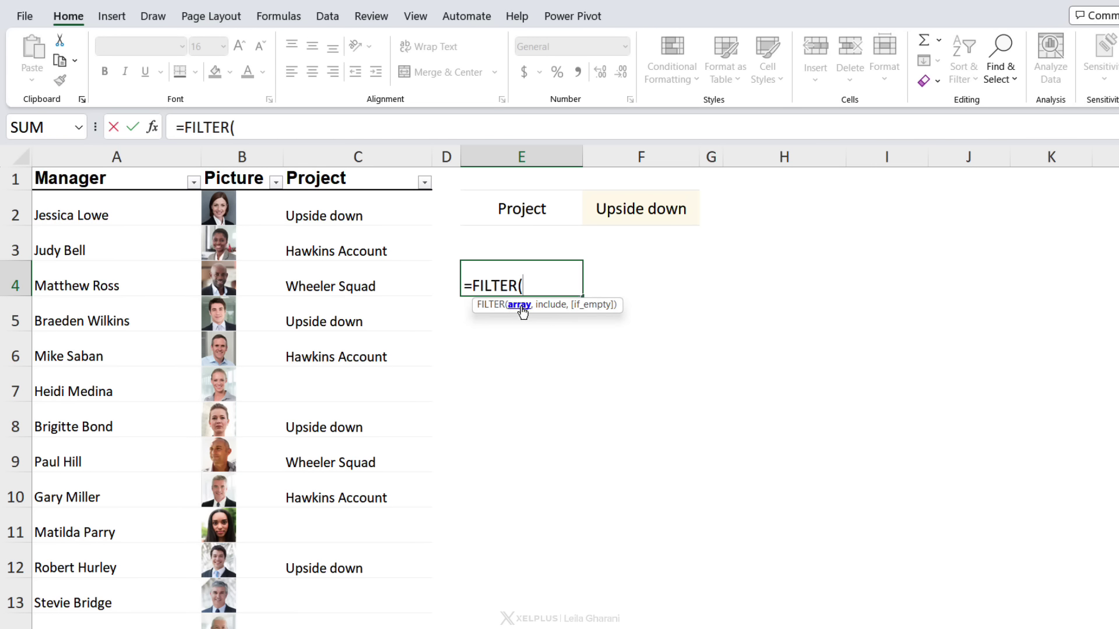
left_click(123, 164)
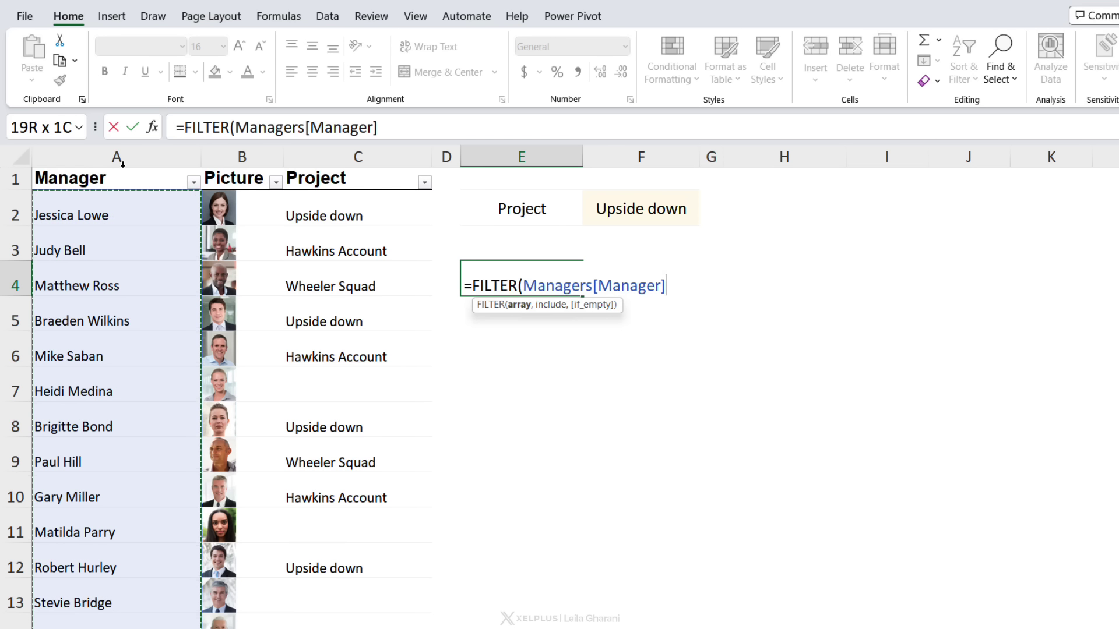
left_click_drag(122, 164, 221, 167)
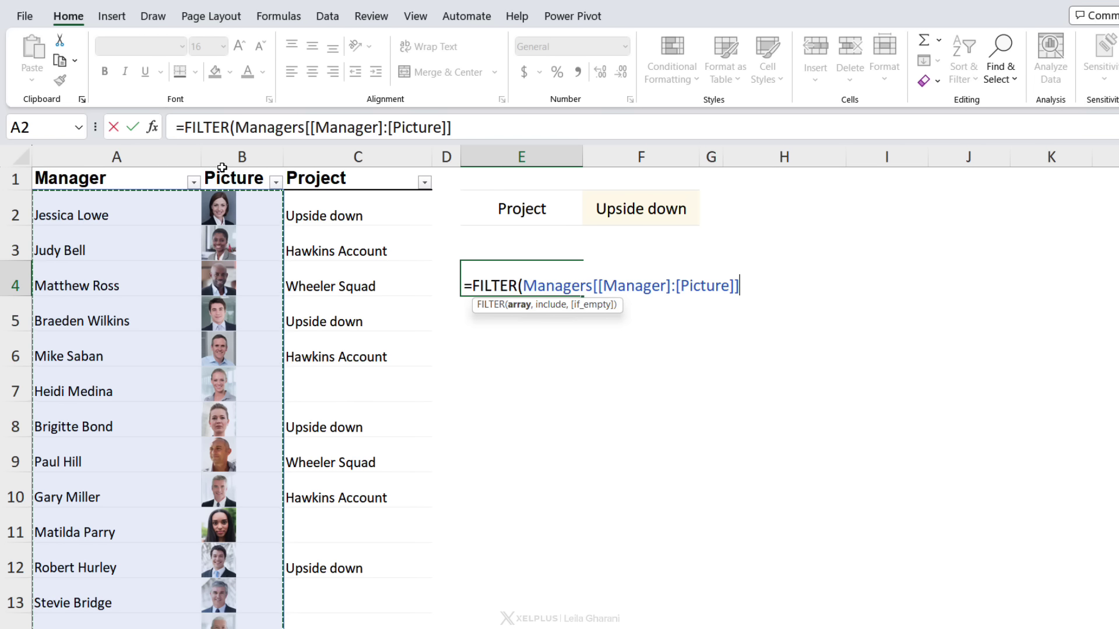
type(",")
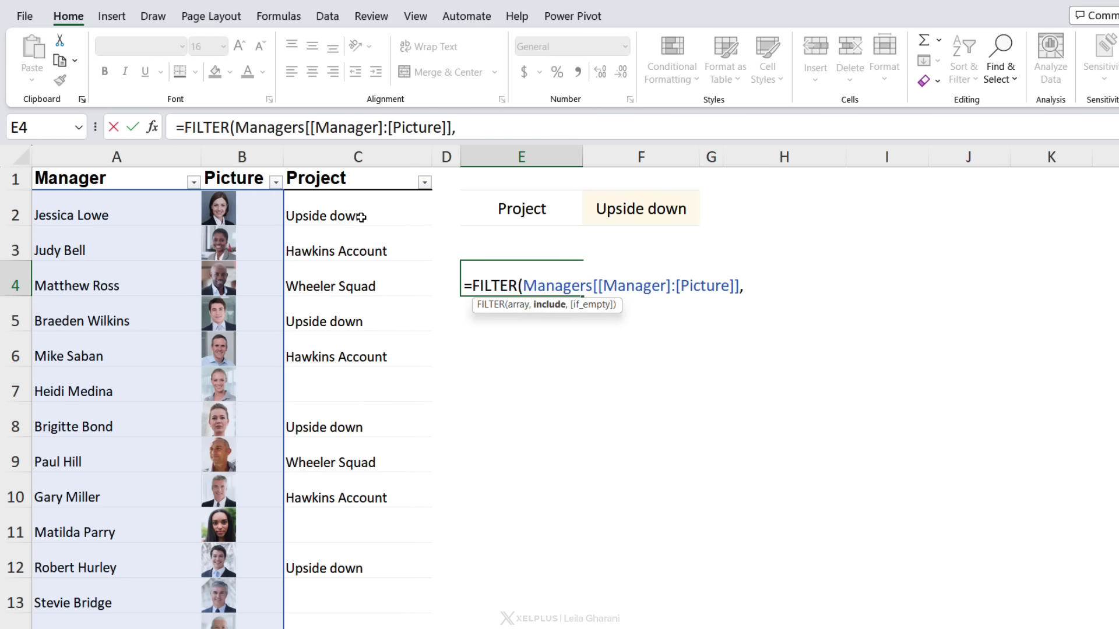
left_click(337, 171)
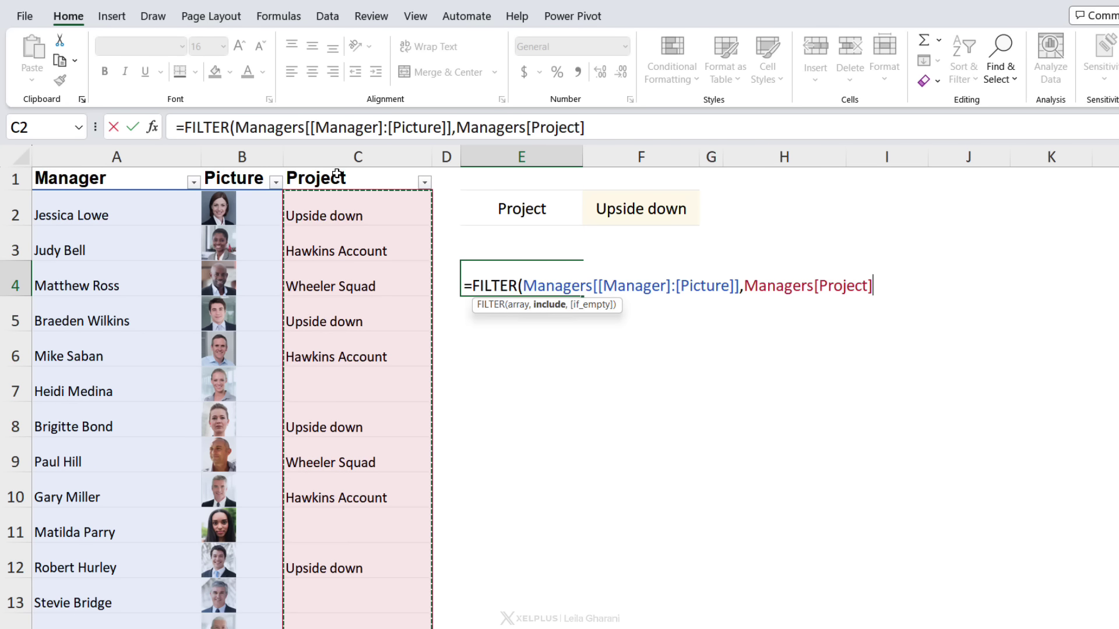
type("=")
left_click(634, 216)
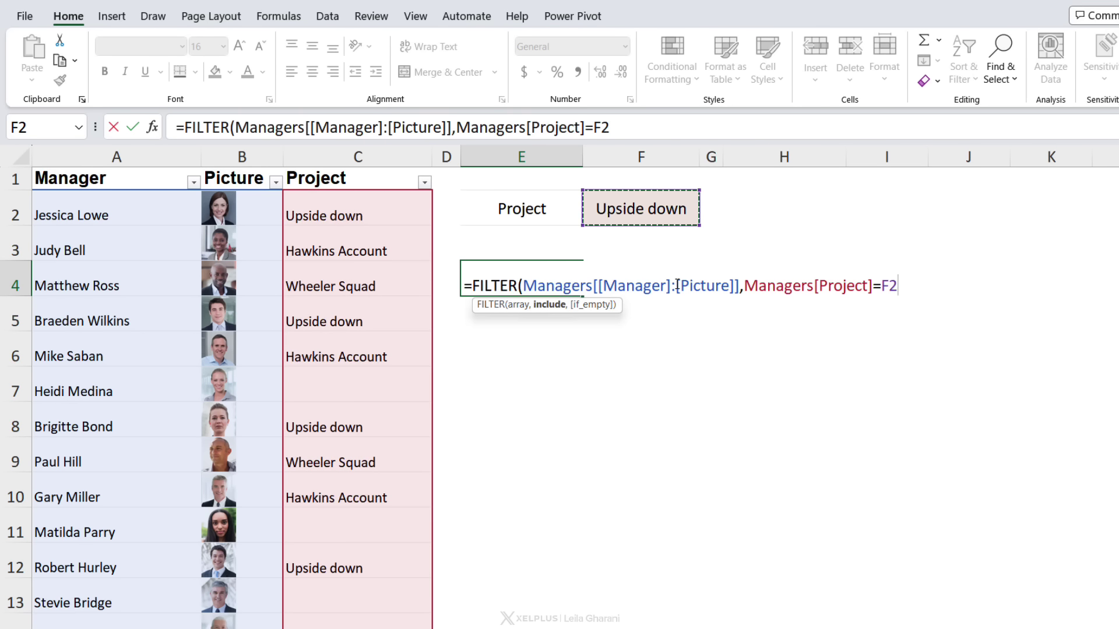
type(")")
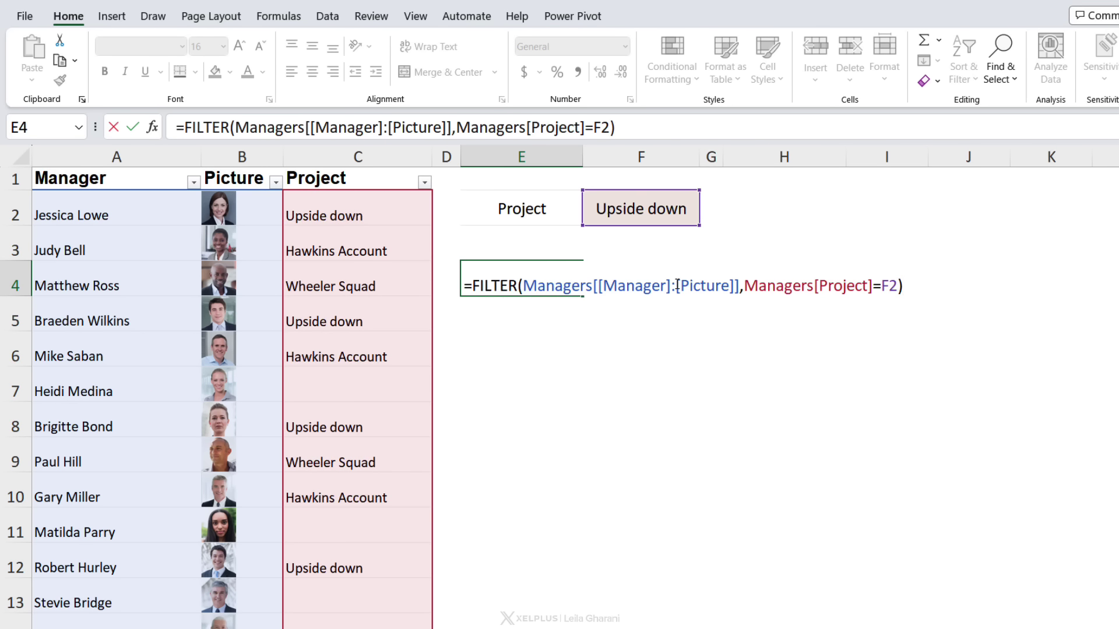
key("Return")
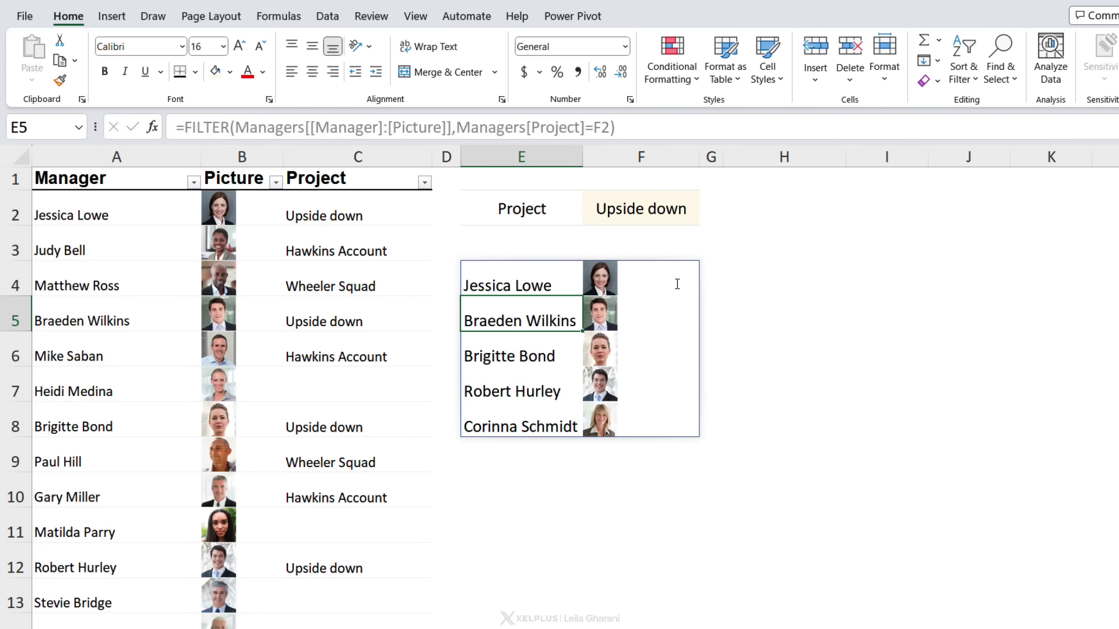
Check the spilled Upside down names and photos in E4:F8
left_click(529, 288)
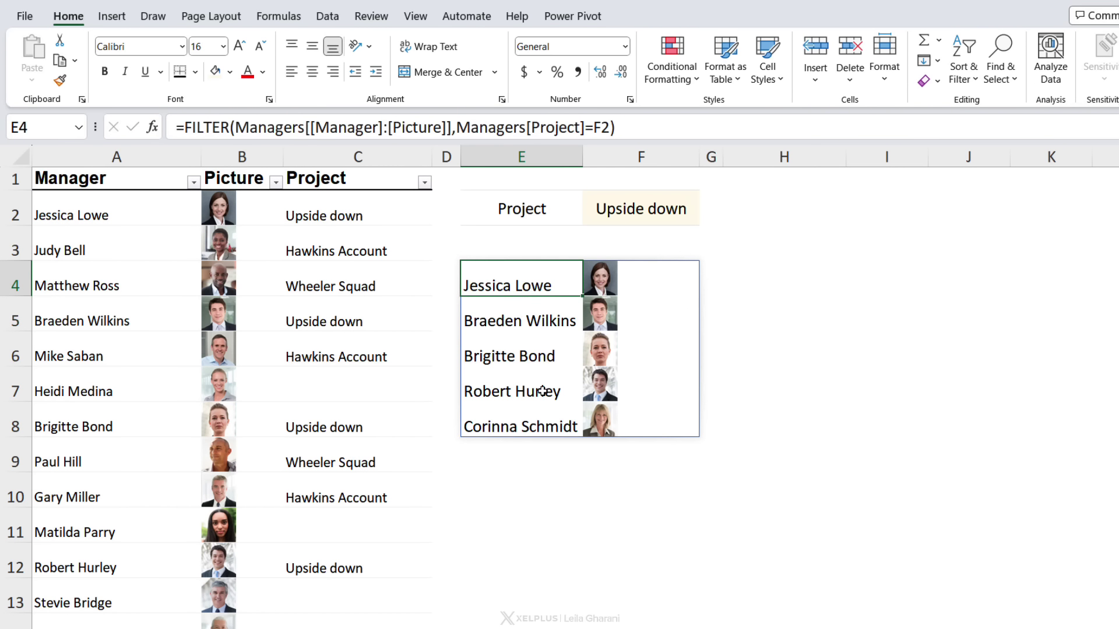
left_click(607, 281)
left_click(621, 319)
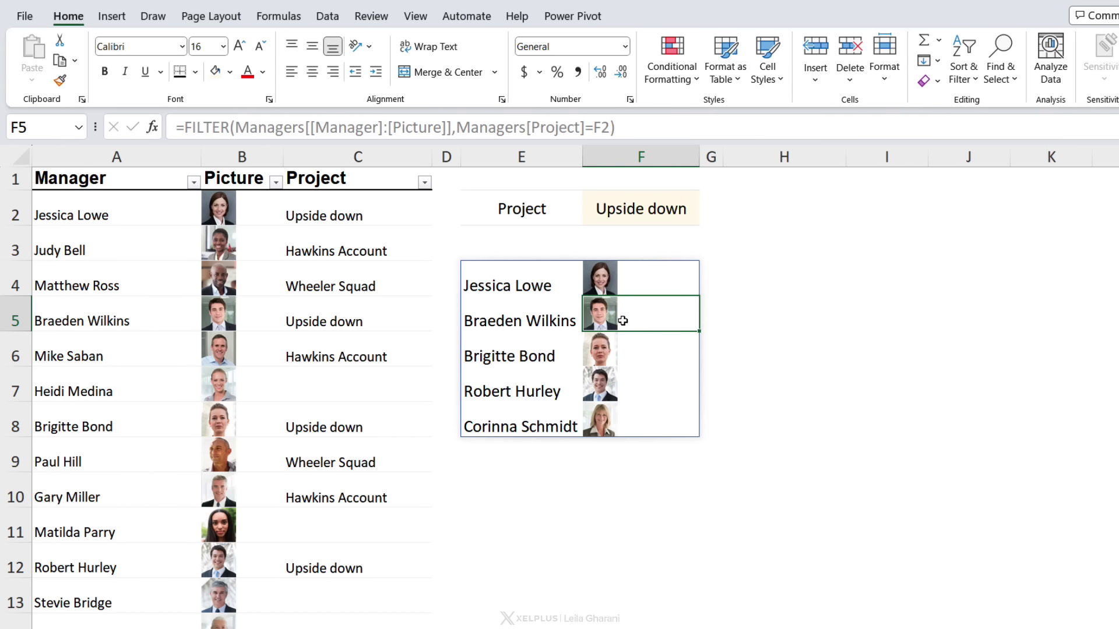
left_click(609, 351)
left_click(622, 387)
left_click(625, 419)
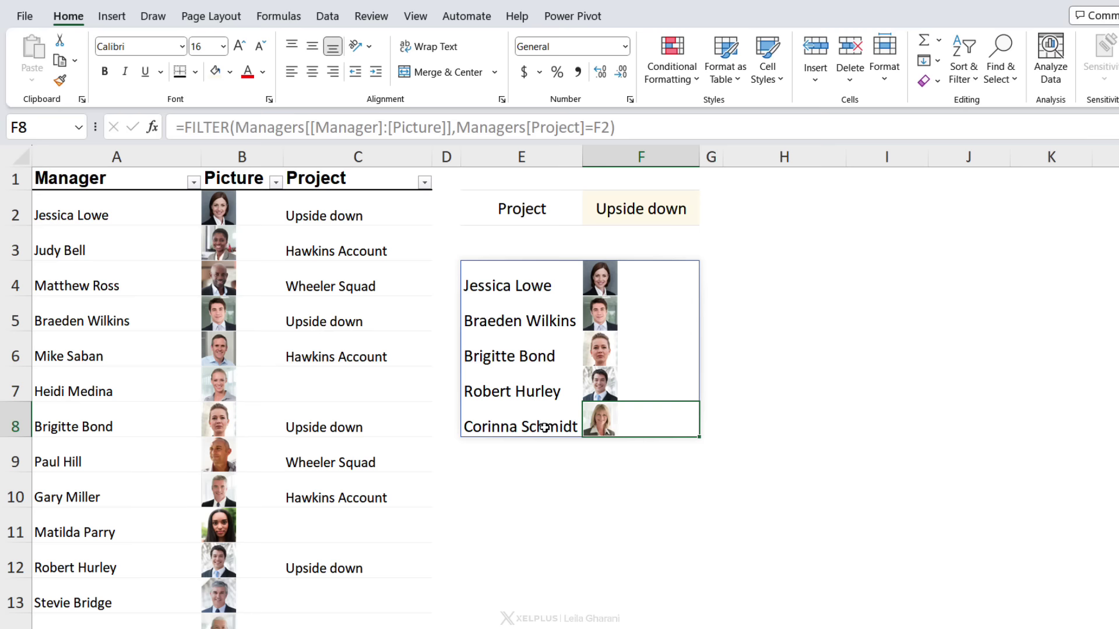
left_click(494, 289)
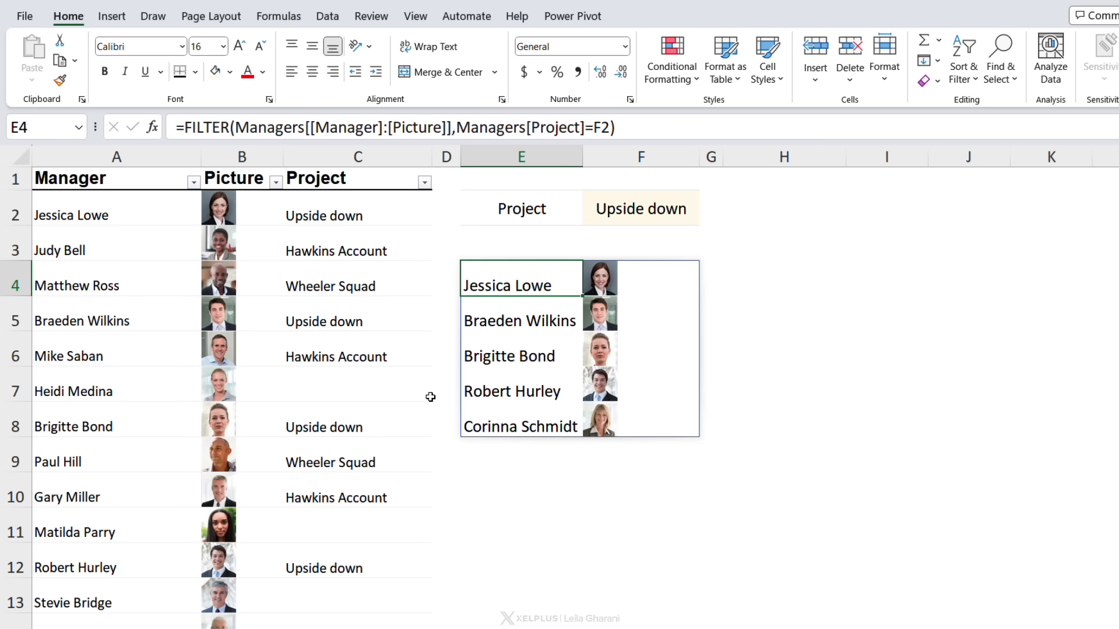
Enter the new manager's name in A21 and move to picture cell B21
scroll(426, 404, "down", 3)
scroll(426, 404, "down", 1)
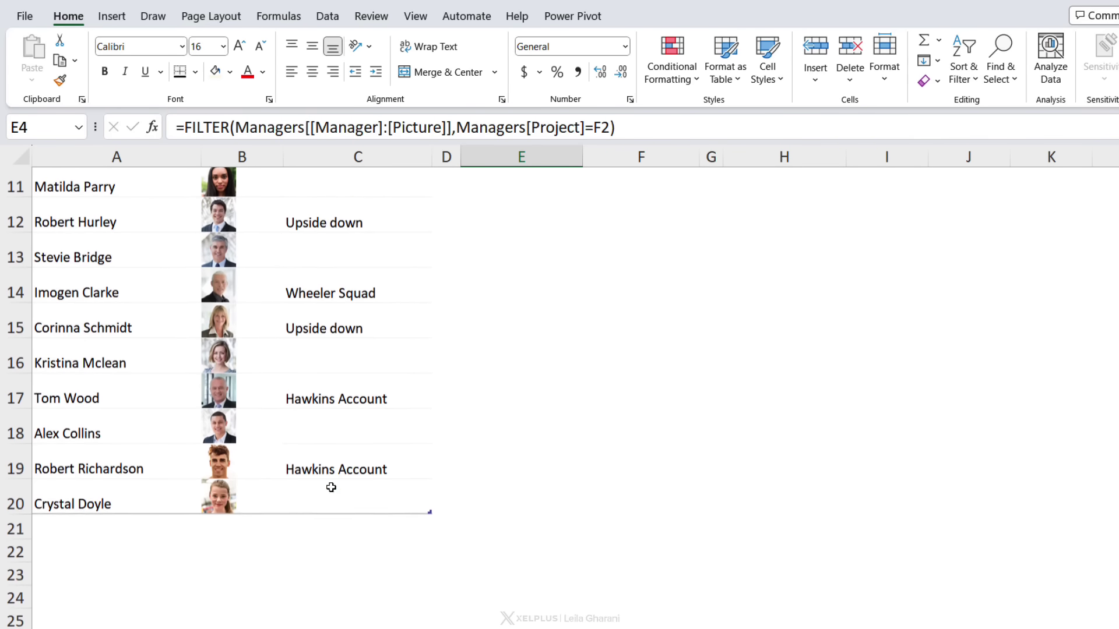
left_click(95, 526)
type("Lei")
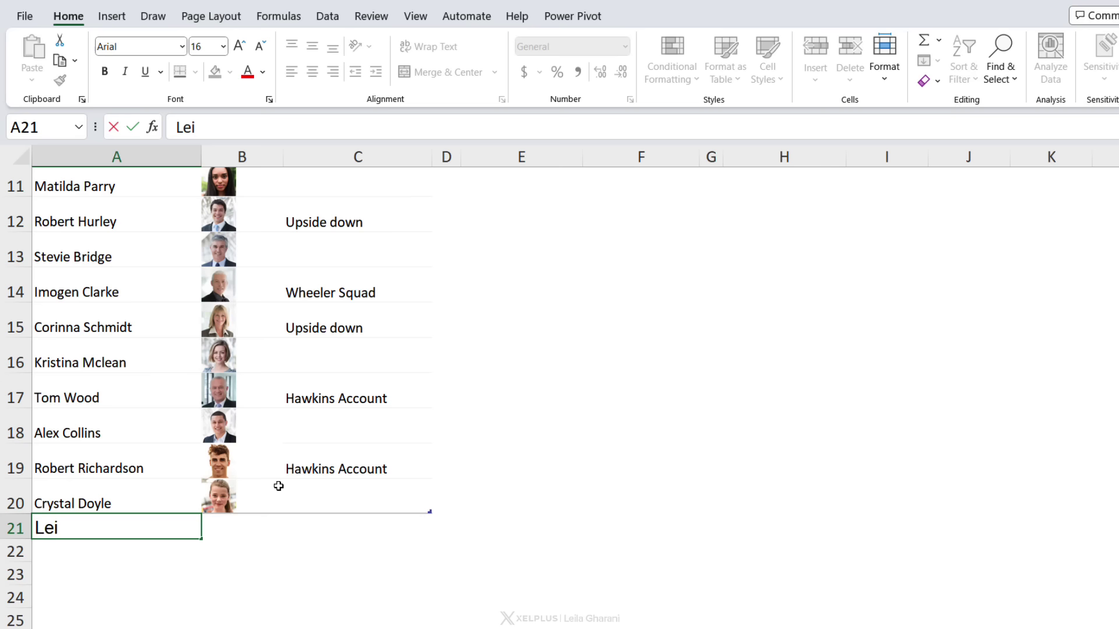
type("la")
key("Return")
key("Up")
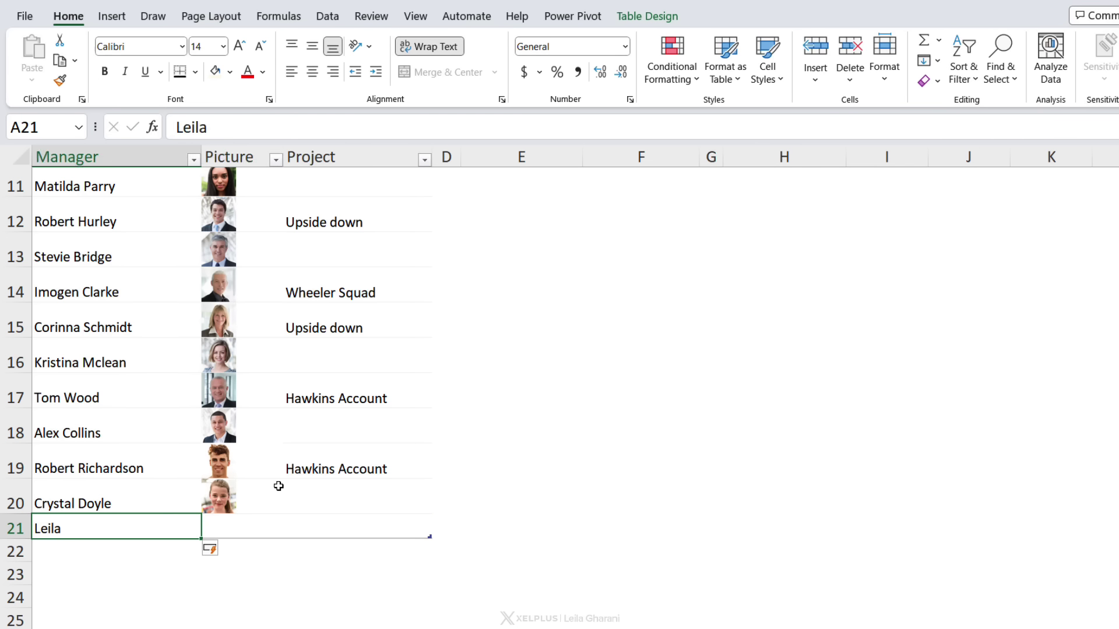
key("Right")
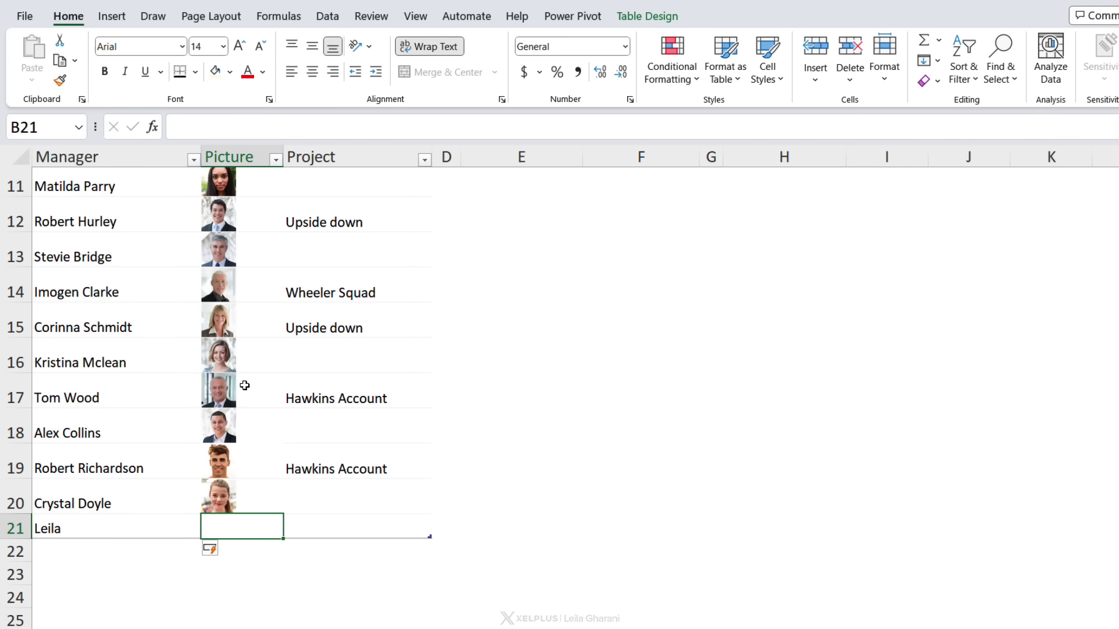
Search online pictures for the new manager, allowing non-Creative Commons results, and place the second photo in B21
left_click(111, 24)
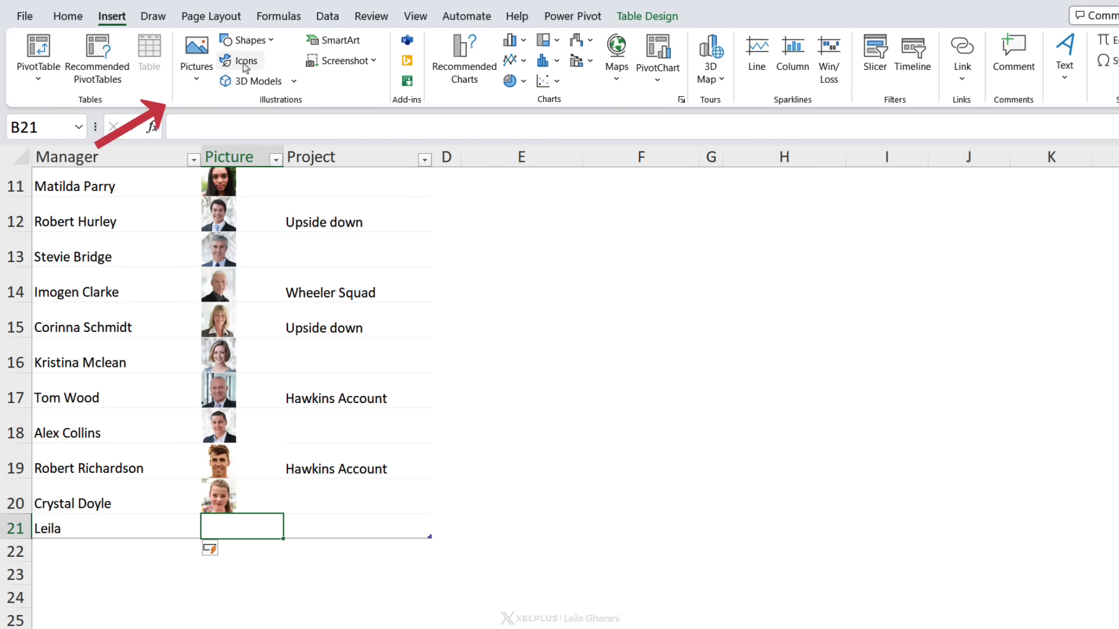
left_click(201, 83)
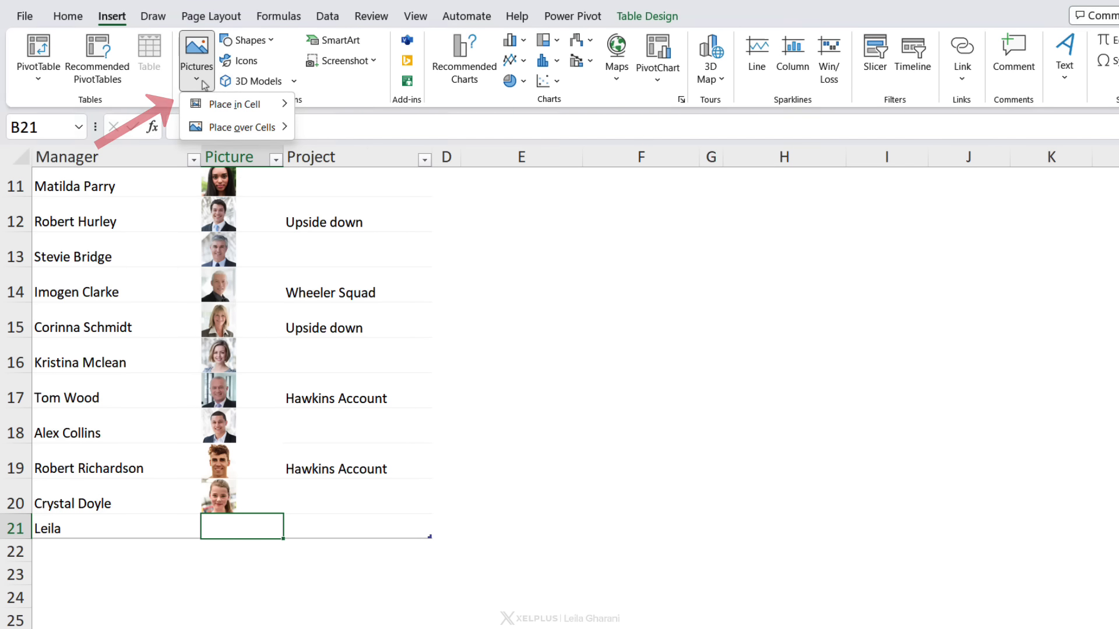
mouse_move(227, 114)
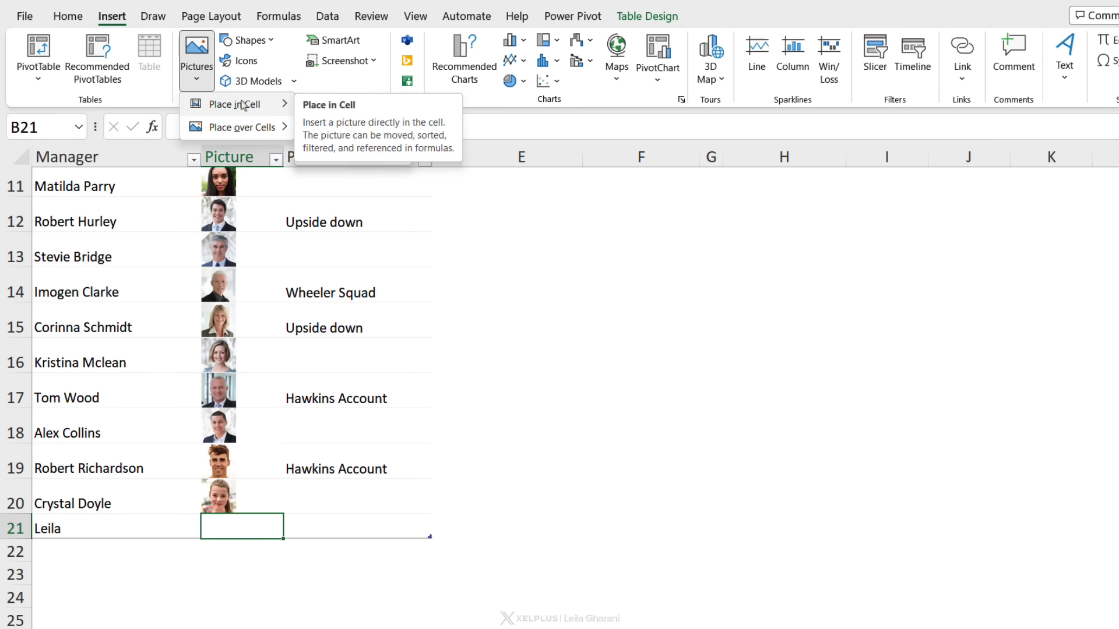
left_click(344, 153)
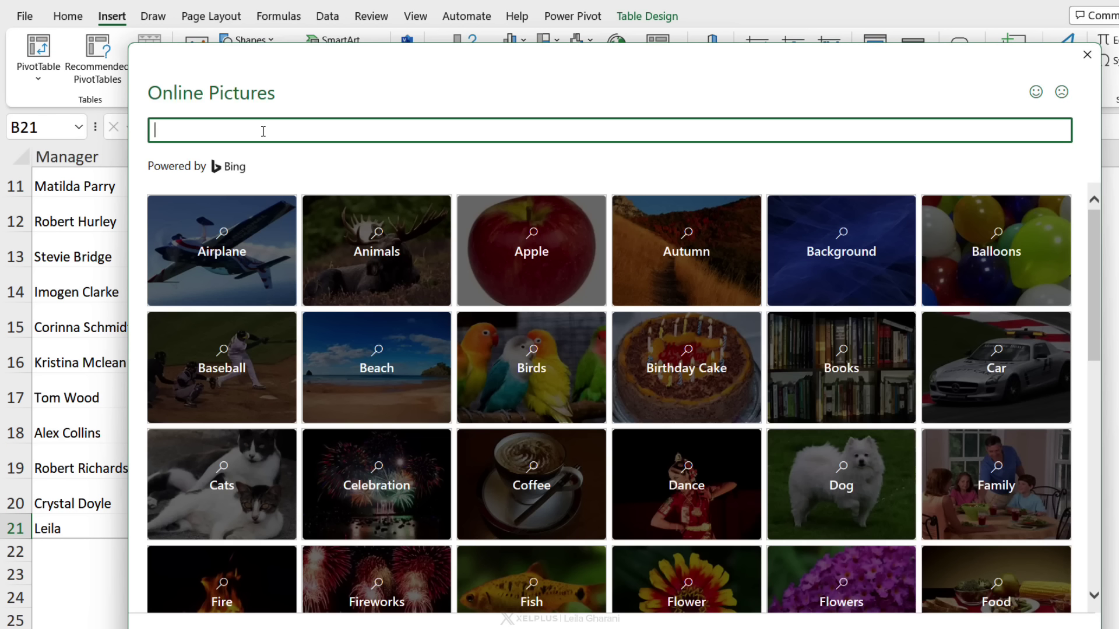
type("leila gharani")
key("Return")
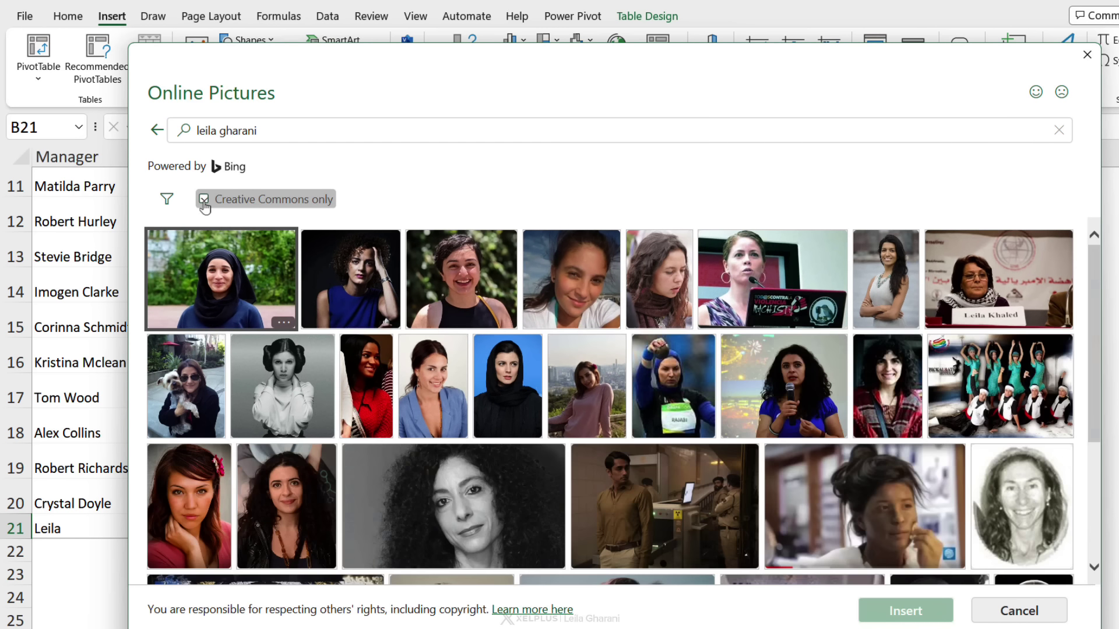
left_click(203, 200)
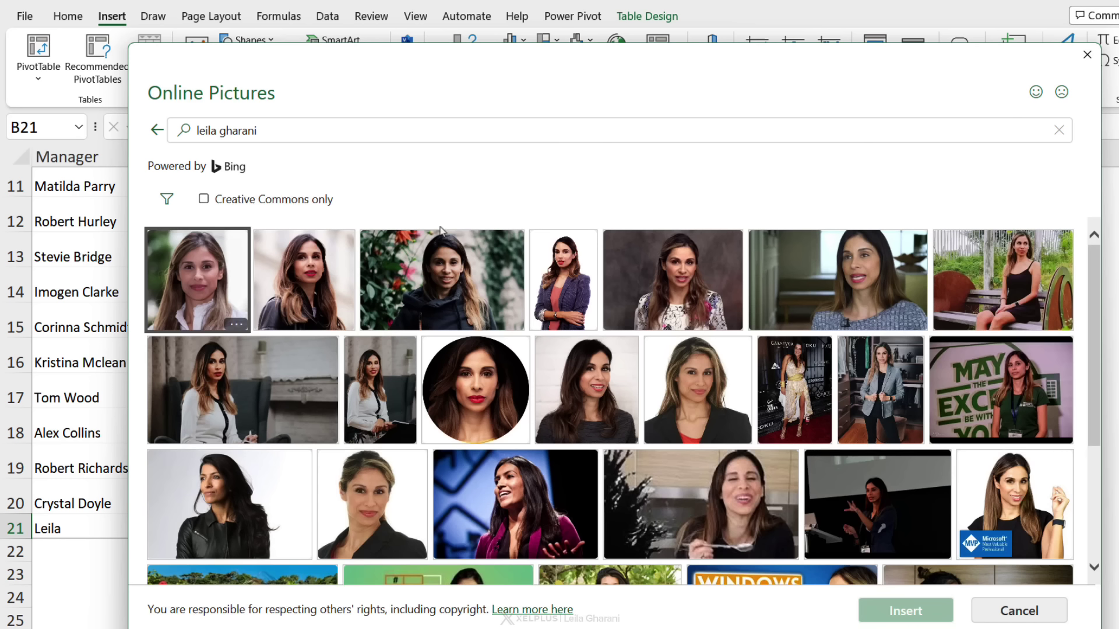
left_click(309, 289)
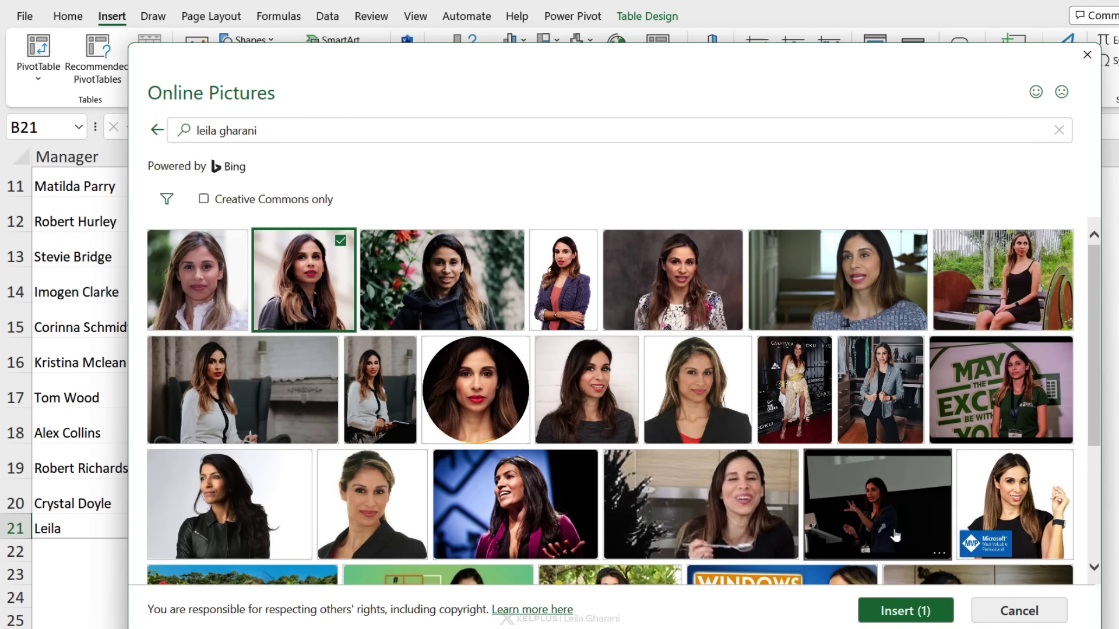
left_click(903, 610)
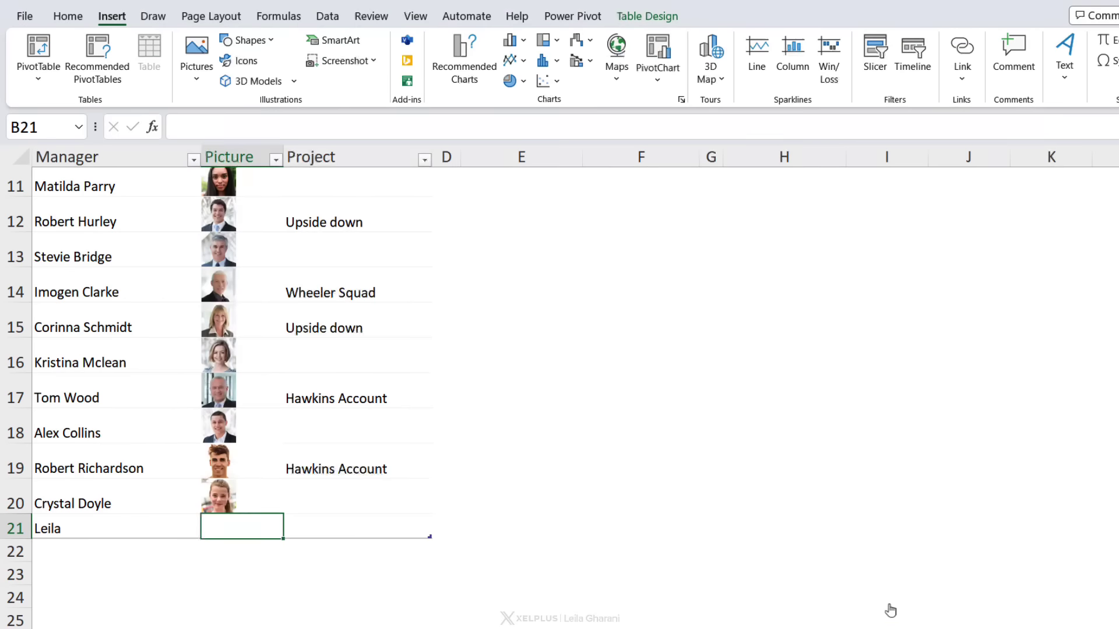
Set C21's project to Upside down and confirm the spill now includes the new manager
left_click(329, 527)
type("Upside down")
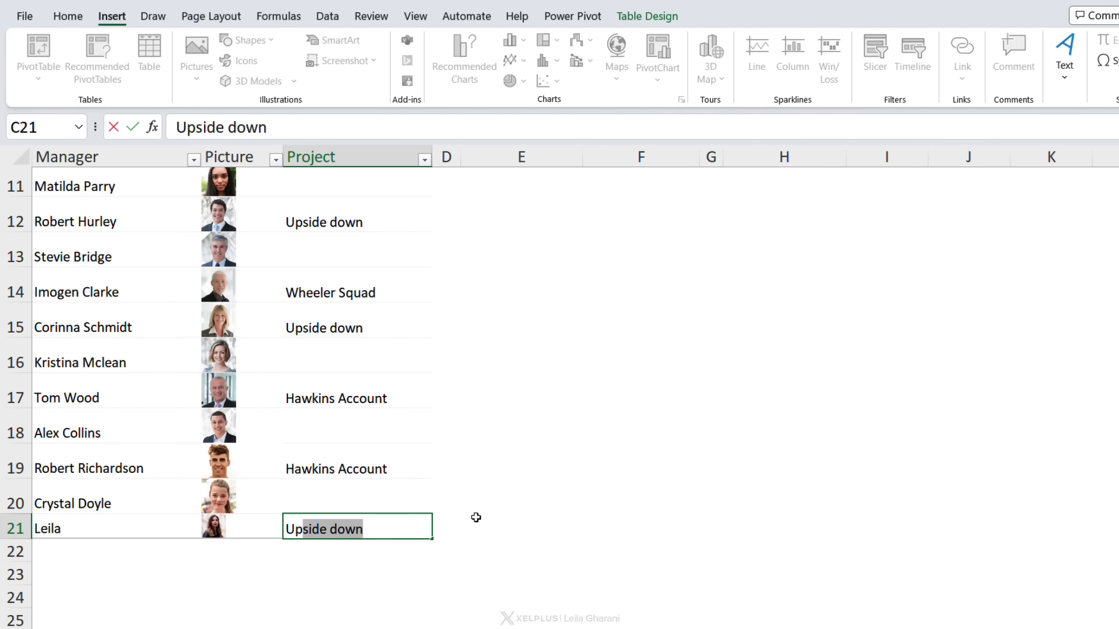
key("Return")
scroll(563, 509, "up", 4)
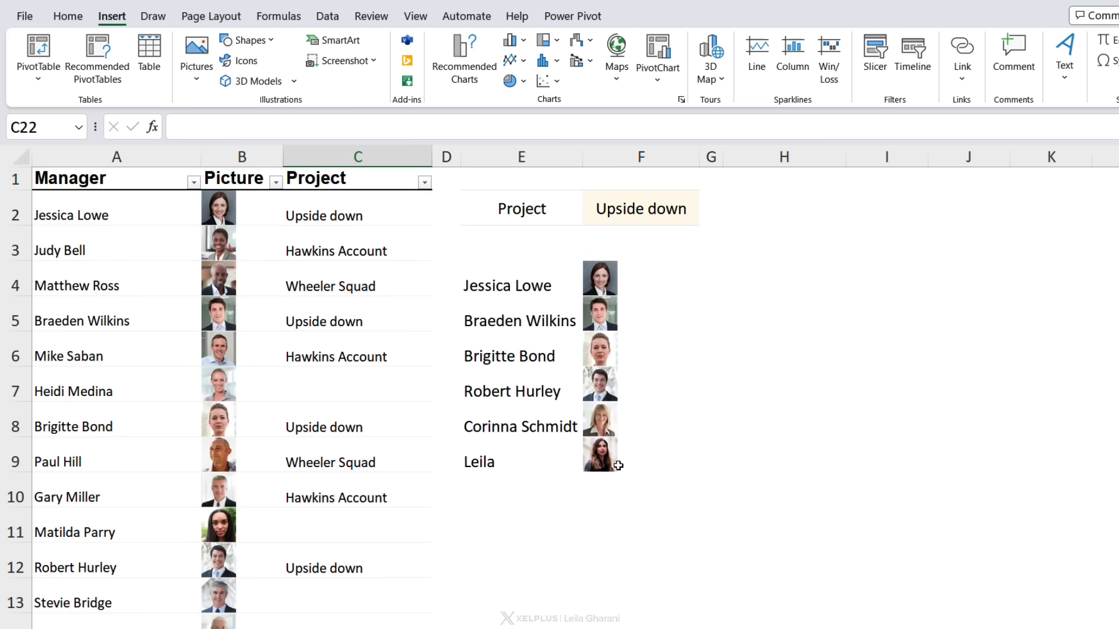
left_click(608, 467)
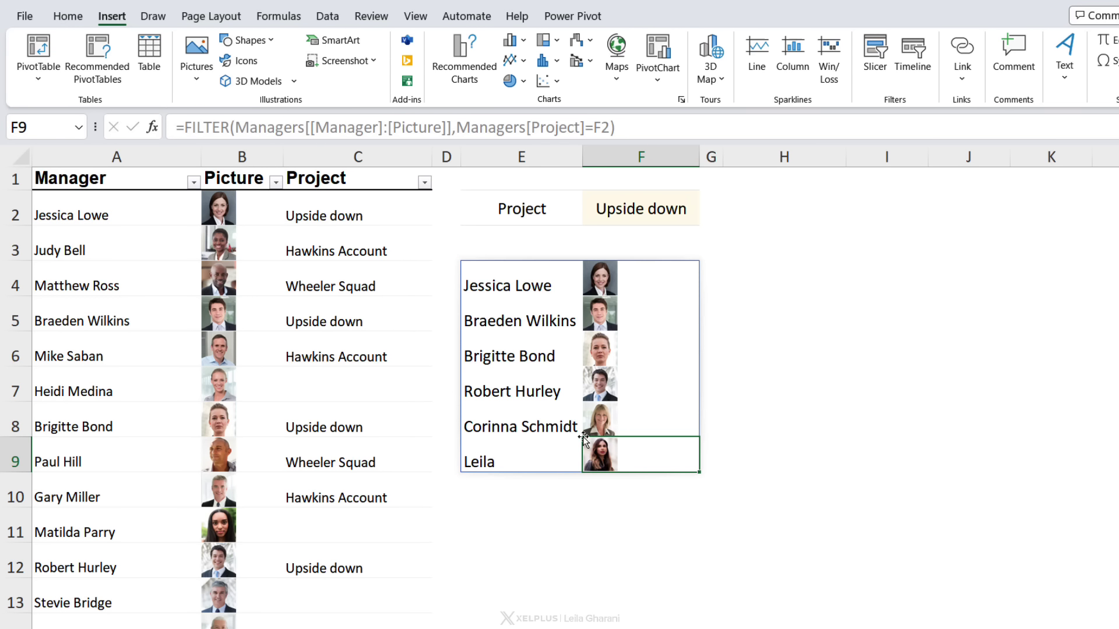
left_click(572, 292)
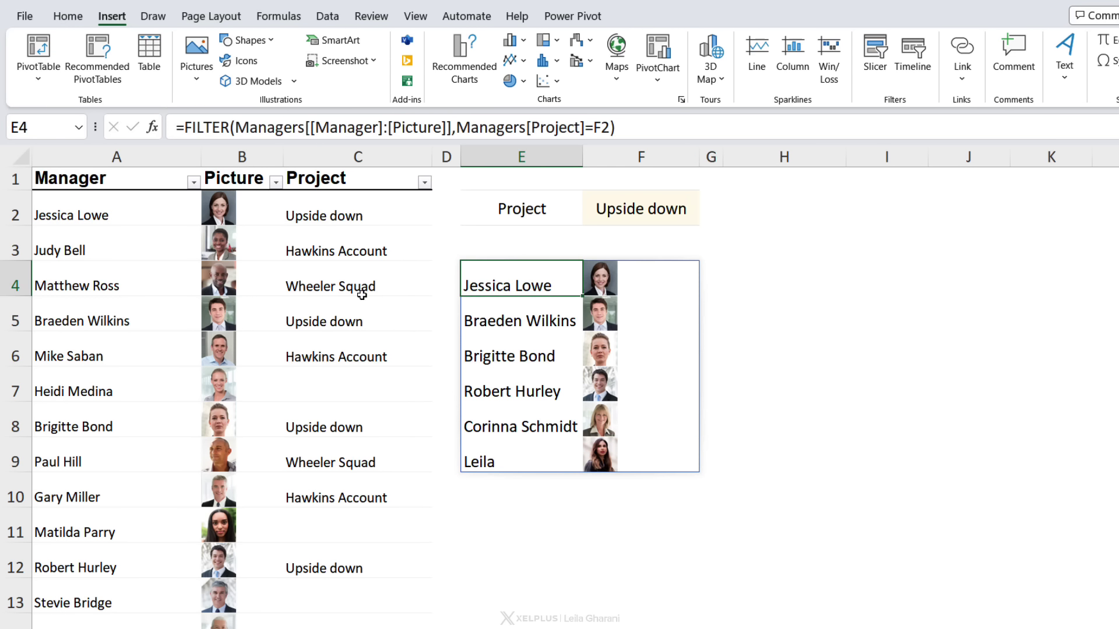
Change the project in F2 to Wheeler Squad and inspect the FILTER formula
left_click(603, 215)
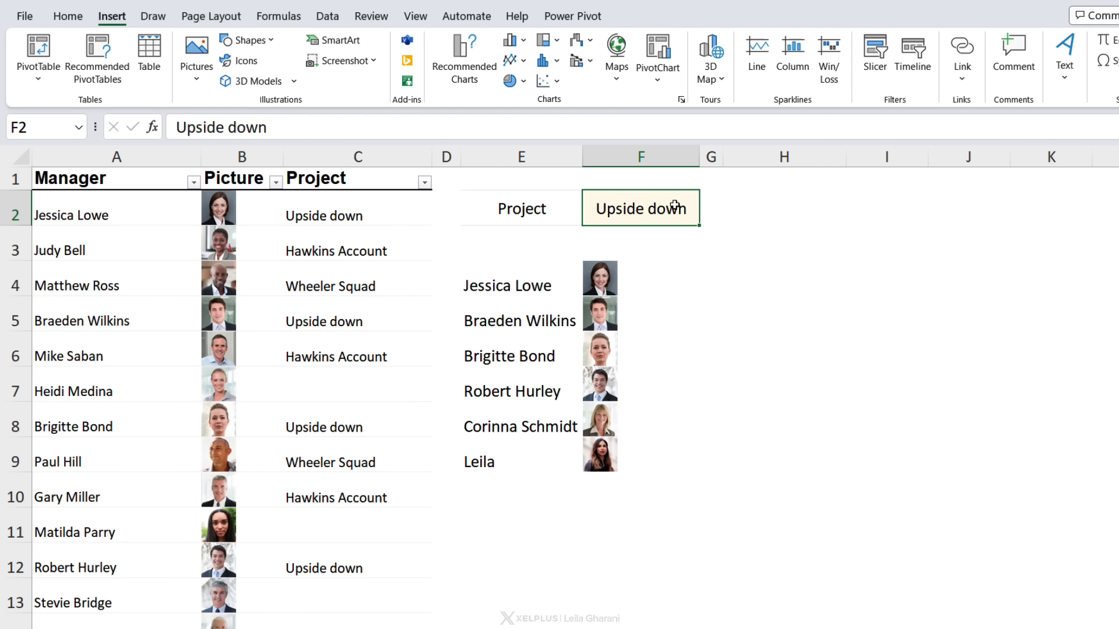
type("Wheel")
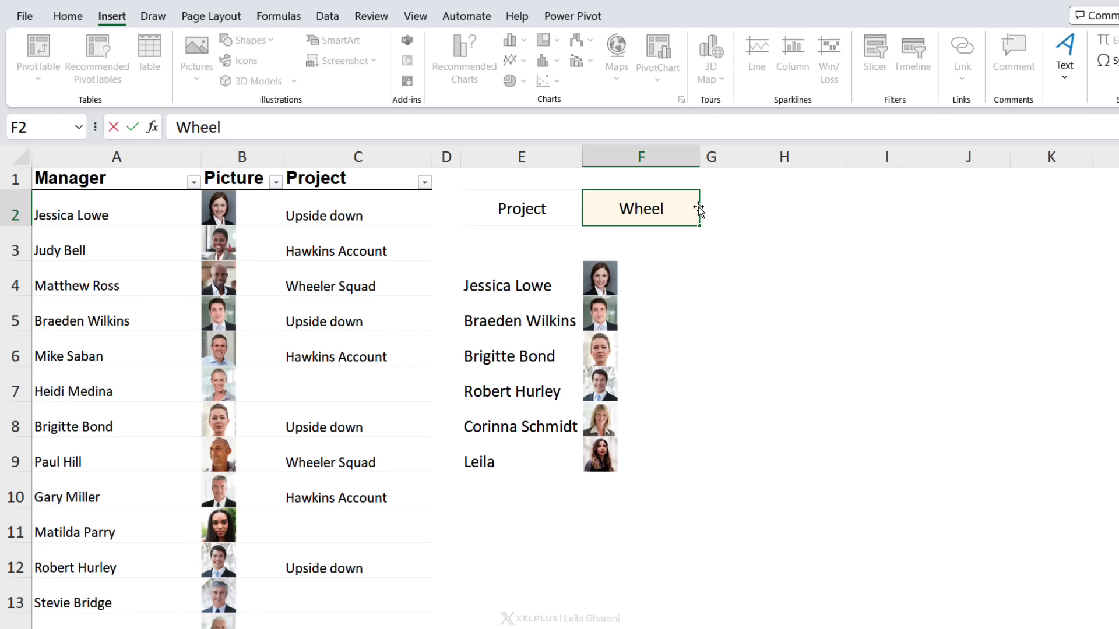
type("er Squad")
key("Return")
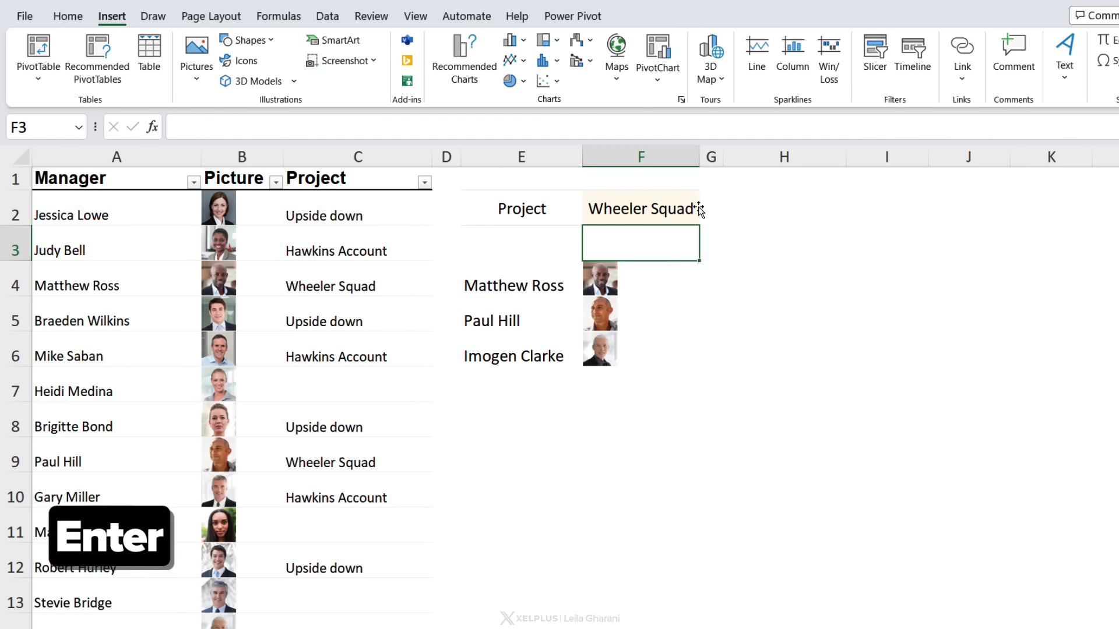
left_click(548, 289)
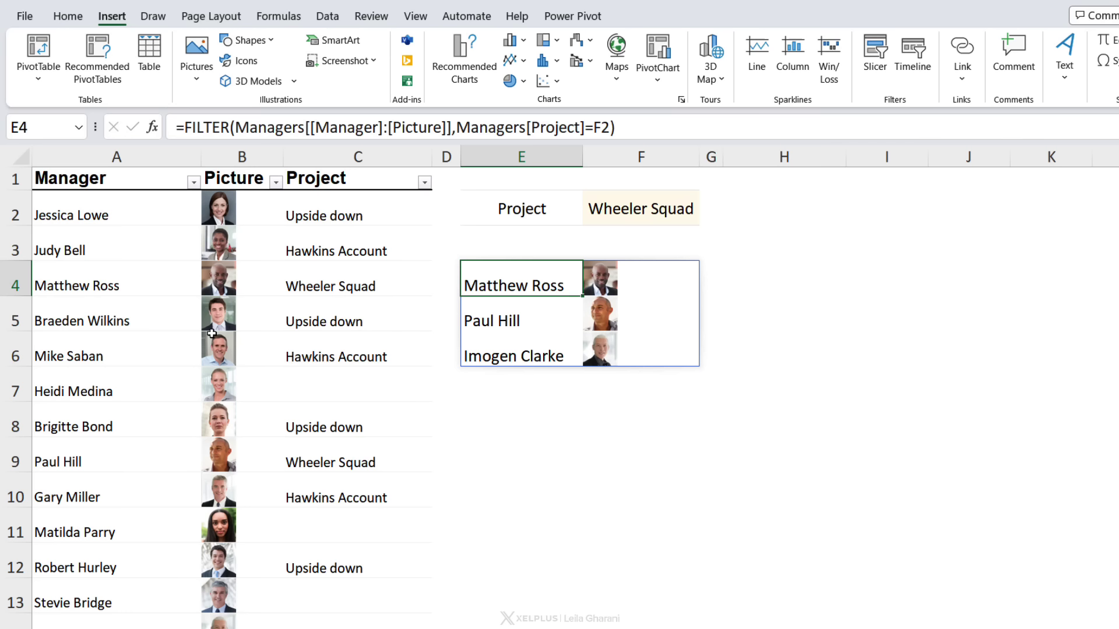
Copy the B6 manager photo from the Picture column into H2
left_click(249, 327)
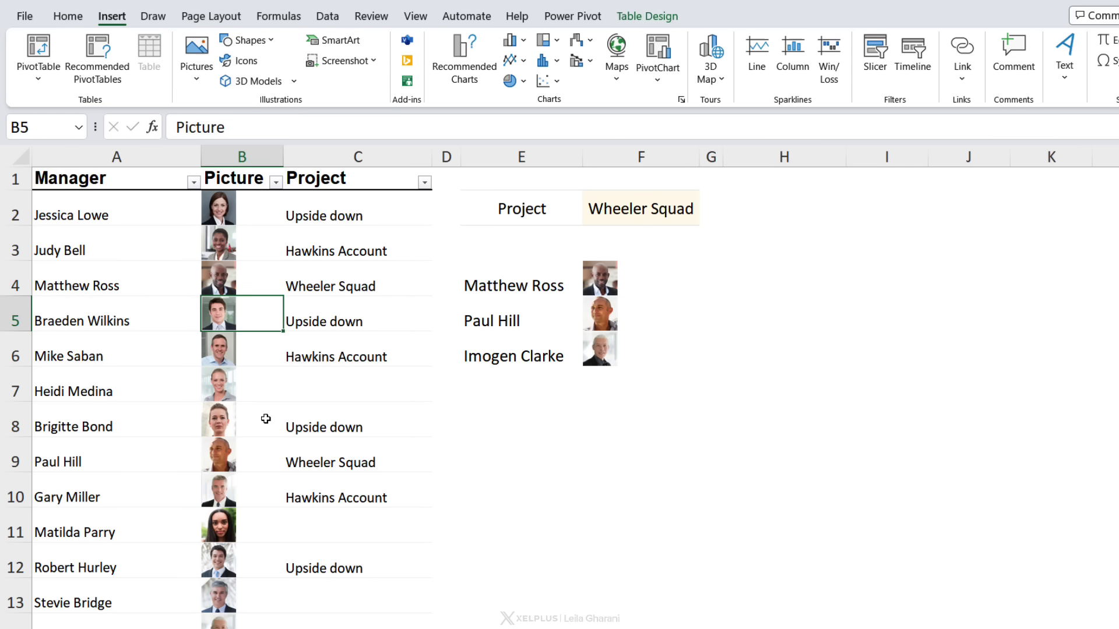
left_click(227, 353)
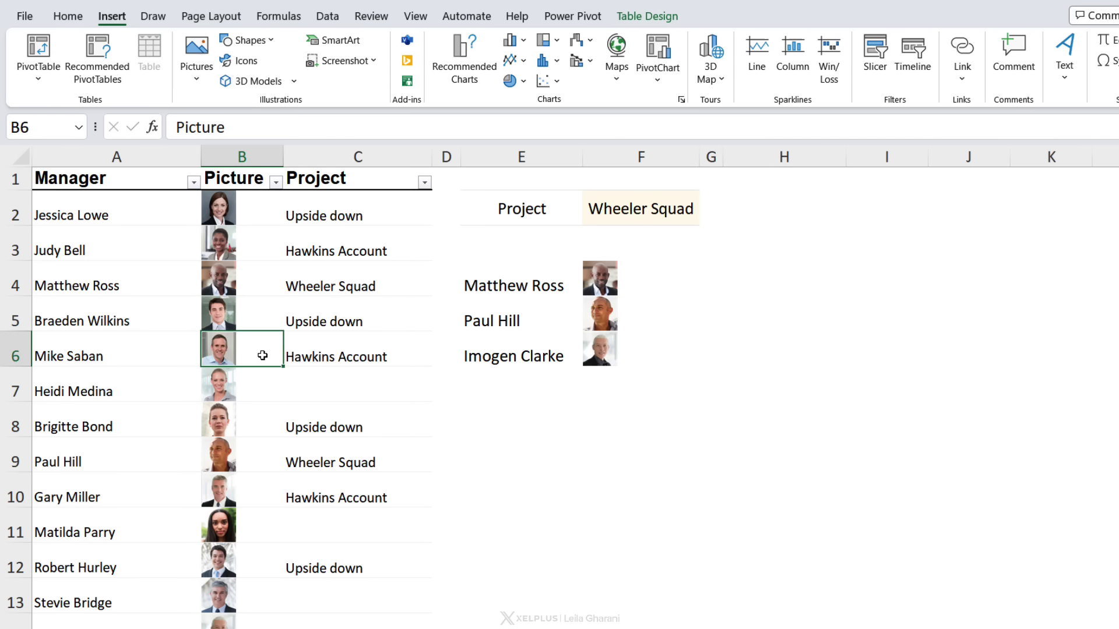
key("ctrl+c")
left_click(812, 210)
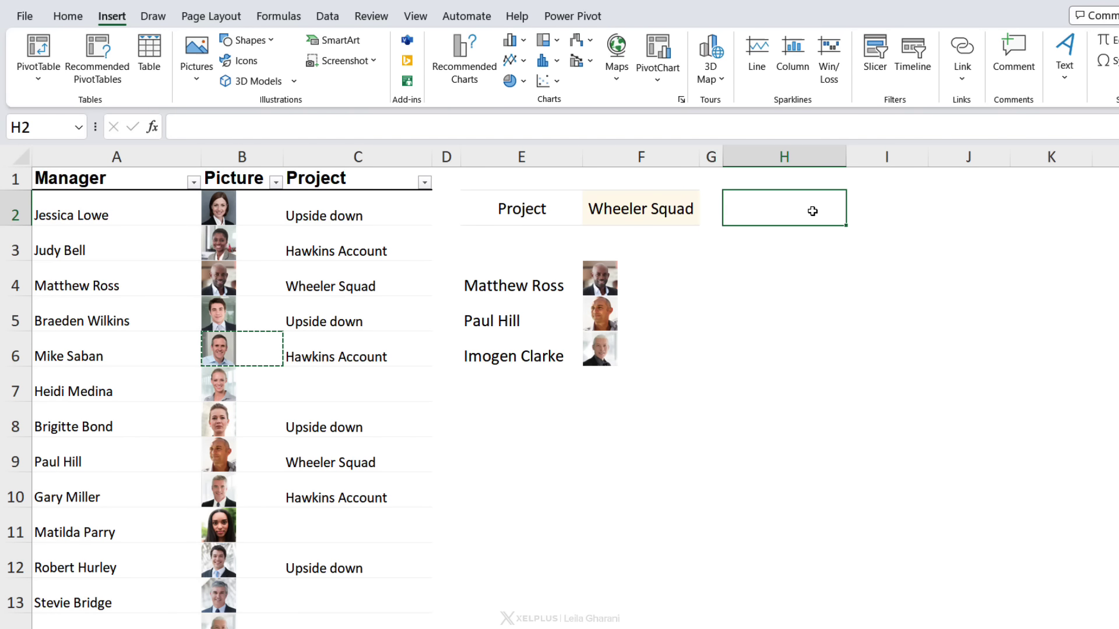
key("ctrl+v")
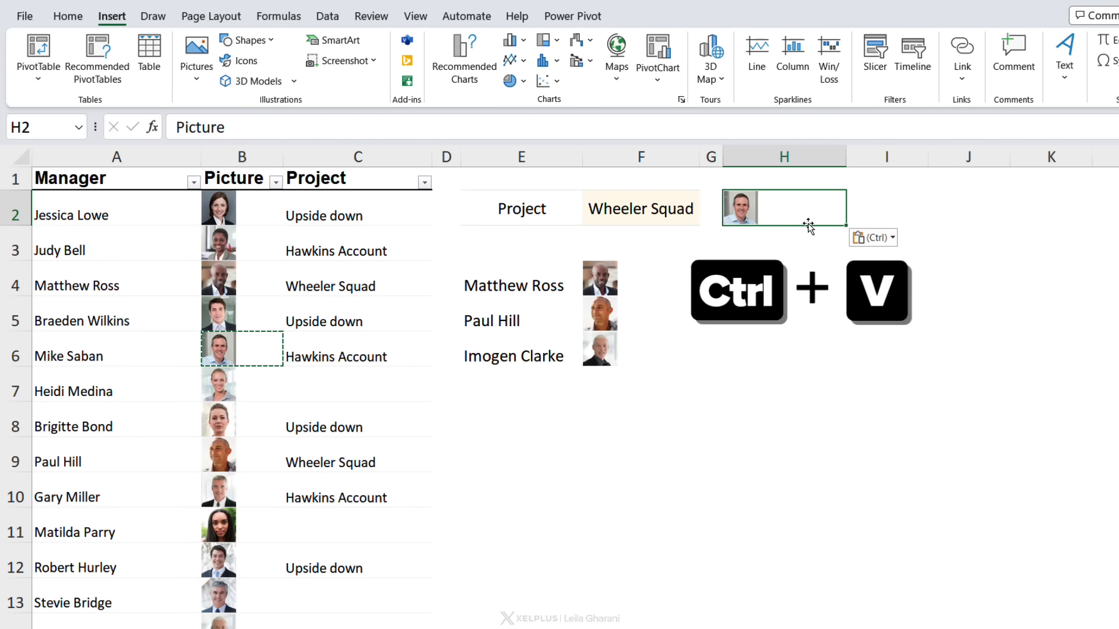
Enter =XLOOKUP(H2,Managers[Picture],Managers[Manager]) in I2 to return the photo's manager name
left_click(897, 220)
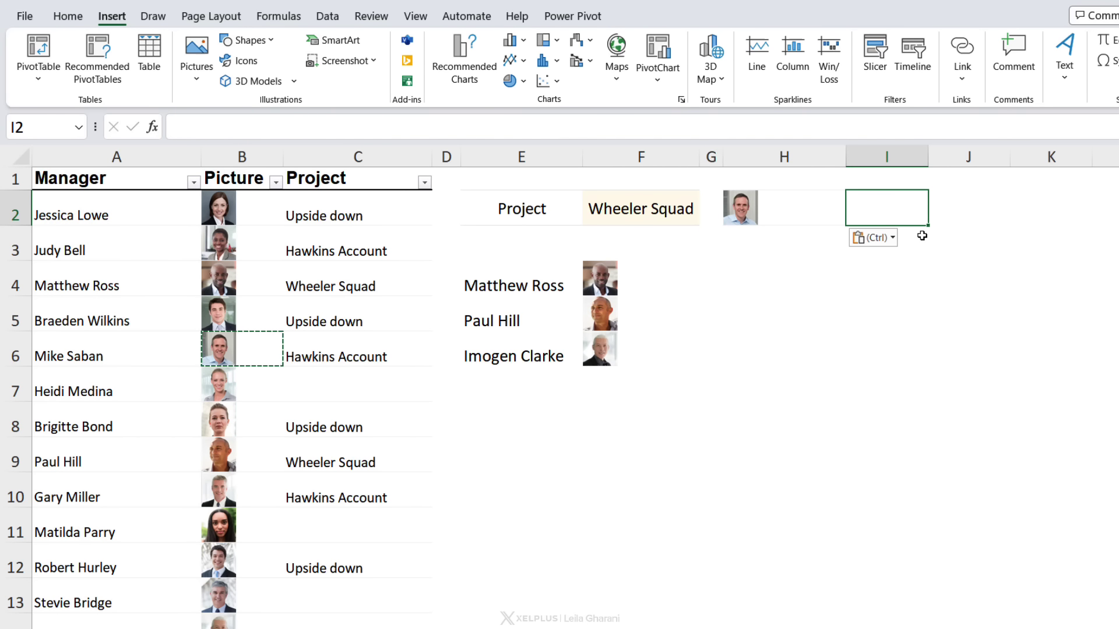
type("=")
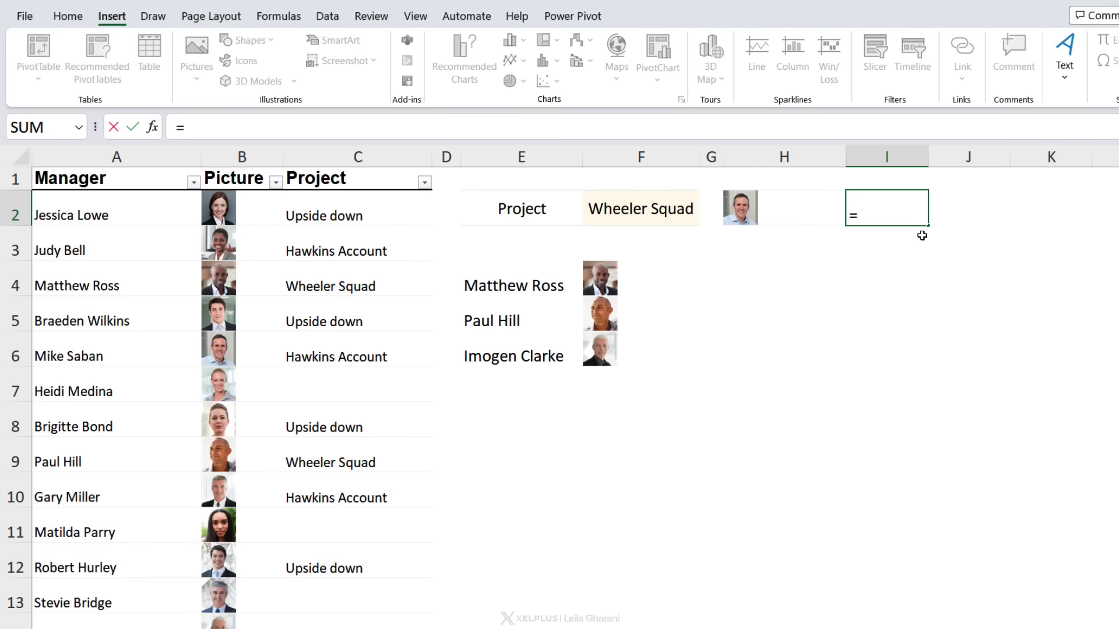
type("xl")
key("Tab")
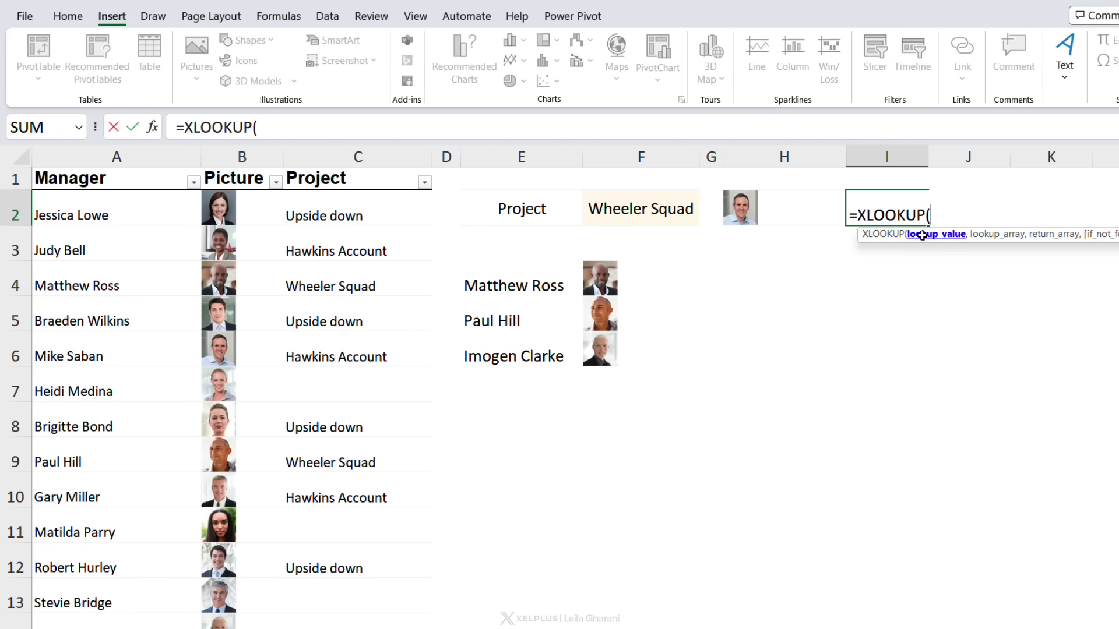
left_click(785, 211)
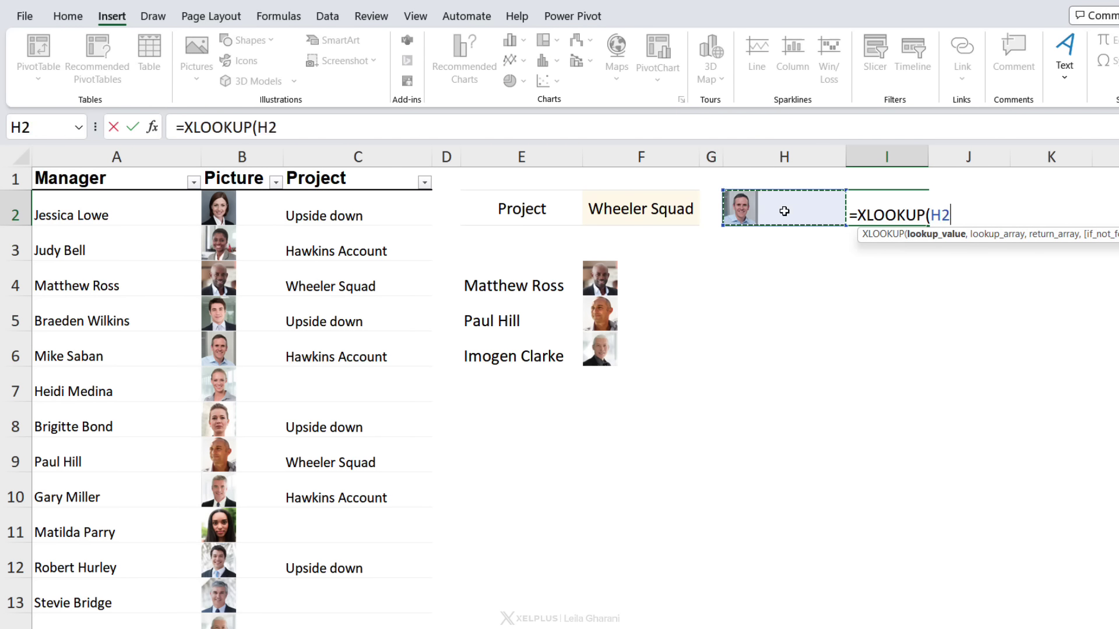
type(",")
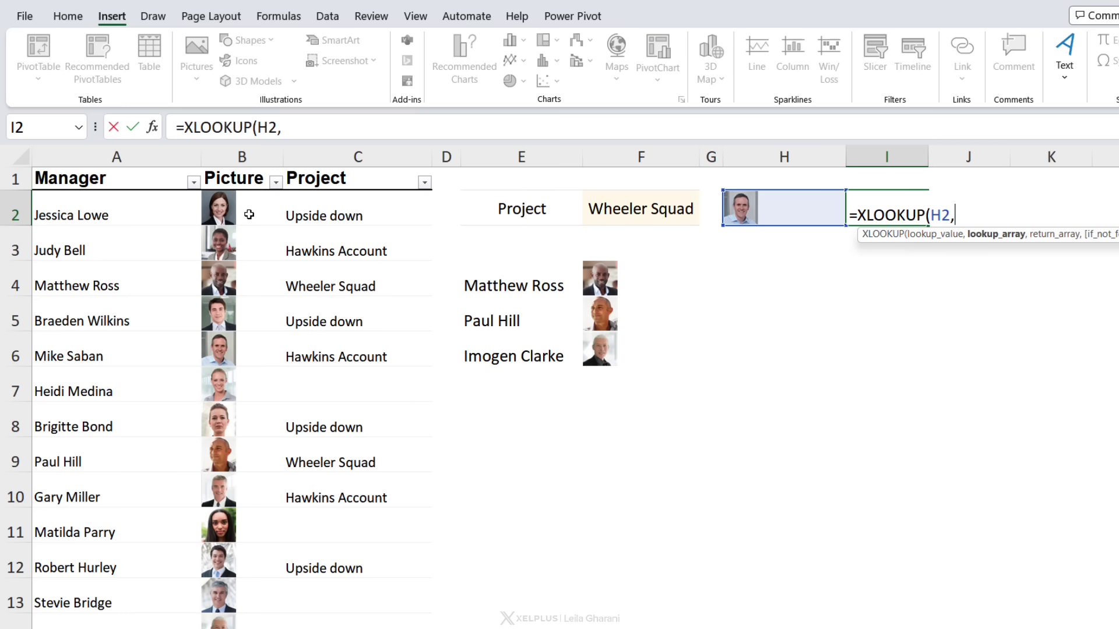
left_click(240, 169)
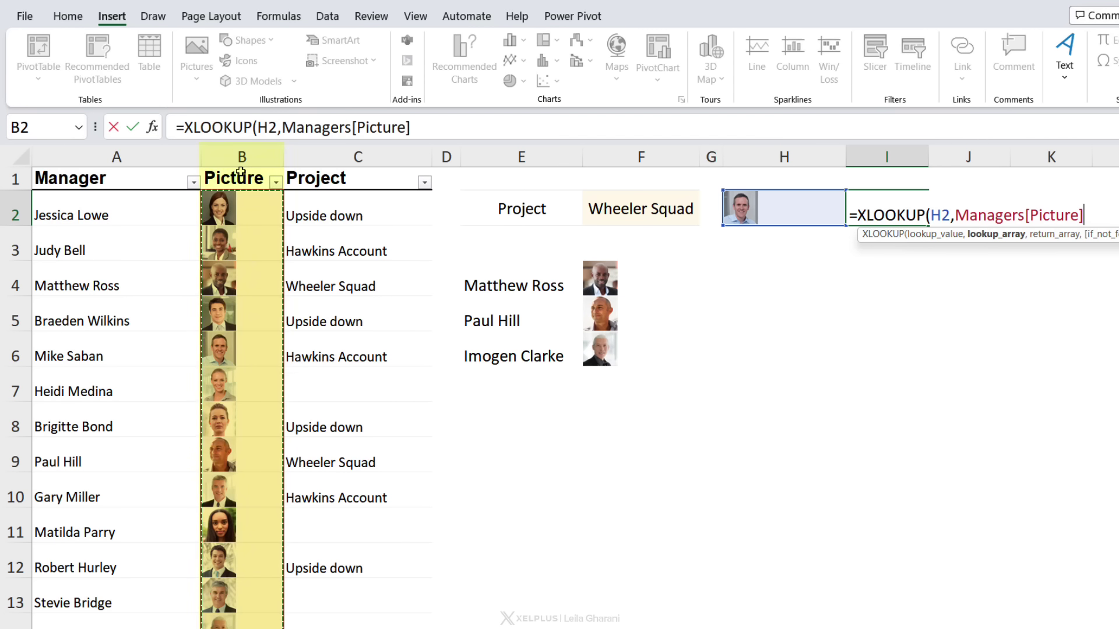
type(",")
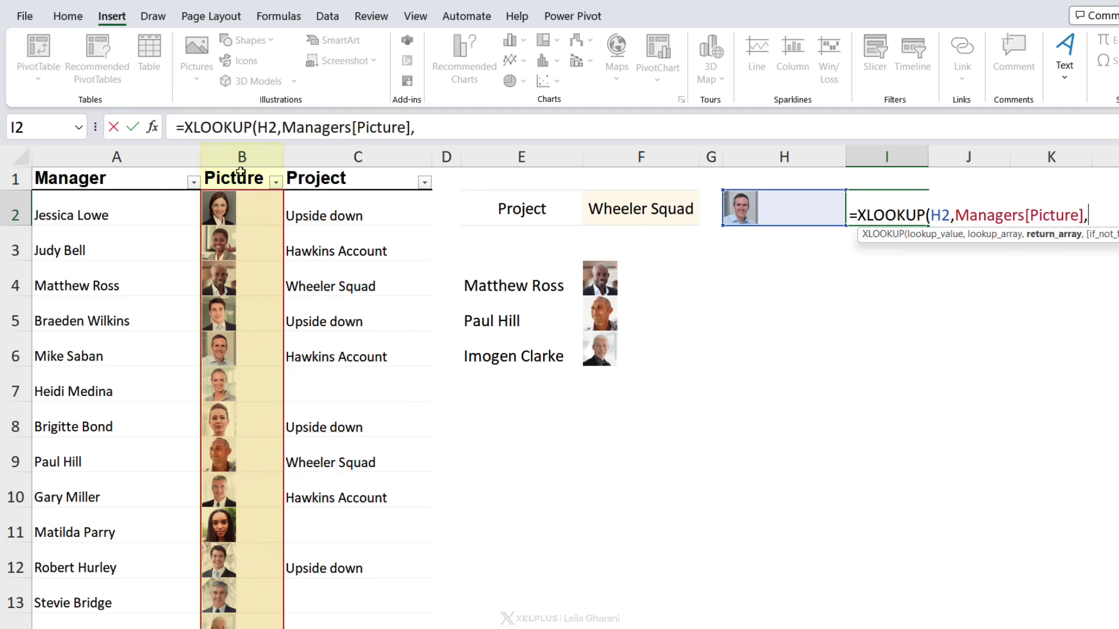
left_click(82, 170)
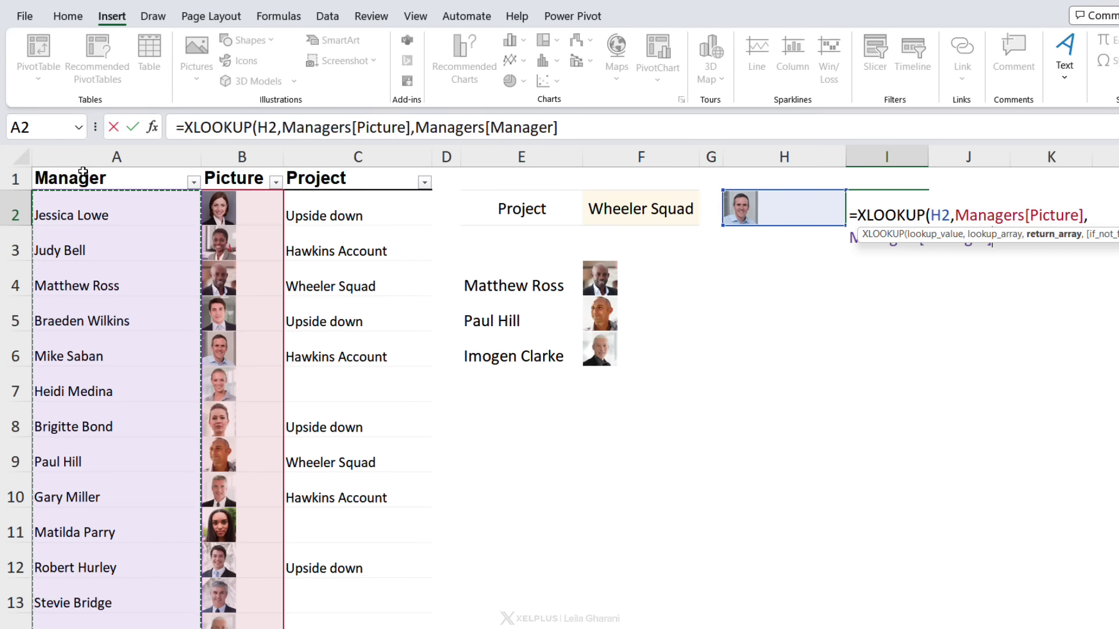
type(")")
key("Return")
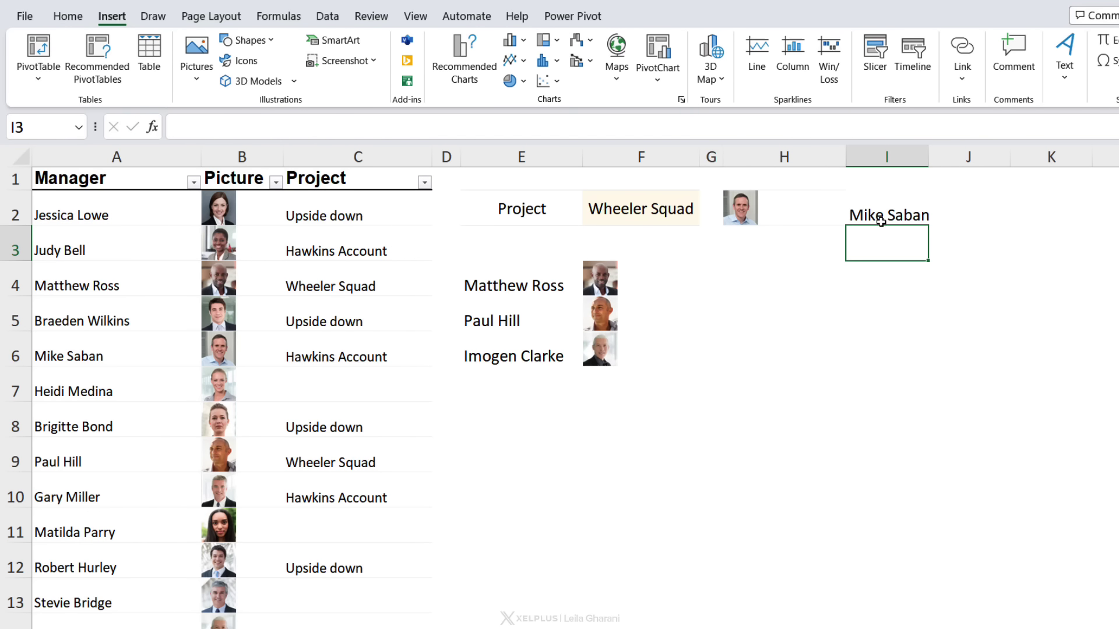
Replace H2's photo with the B9 manager photo so I2 returns that manager's name
left_click(241, 254)
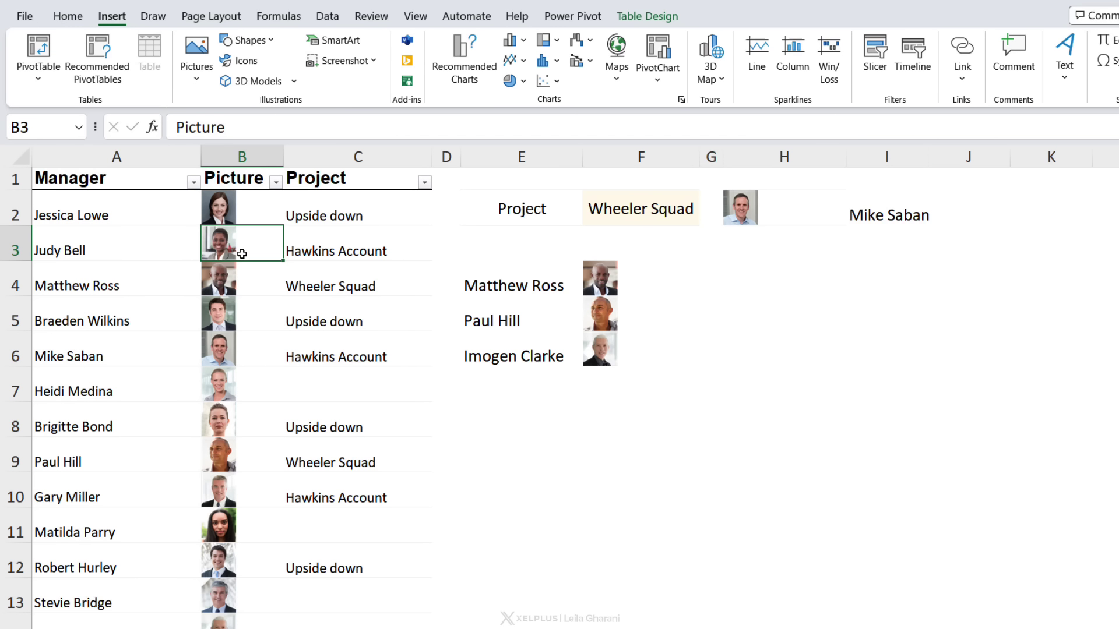
left_click(240, 275)
left_click(235, 350)
left_click(246, 385)
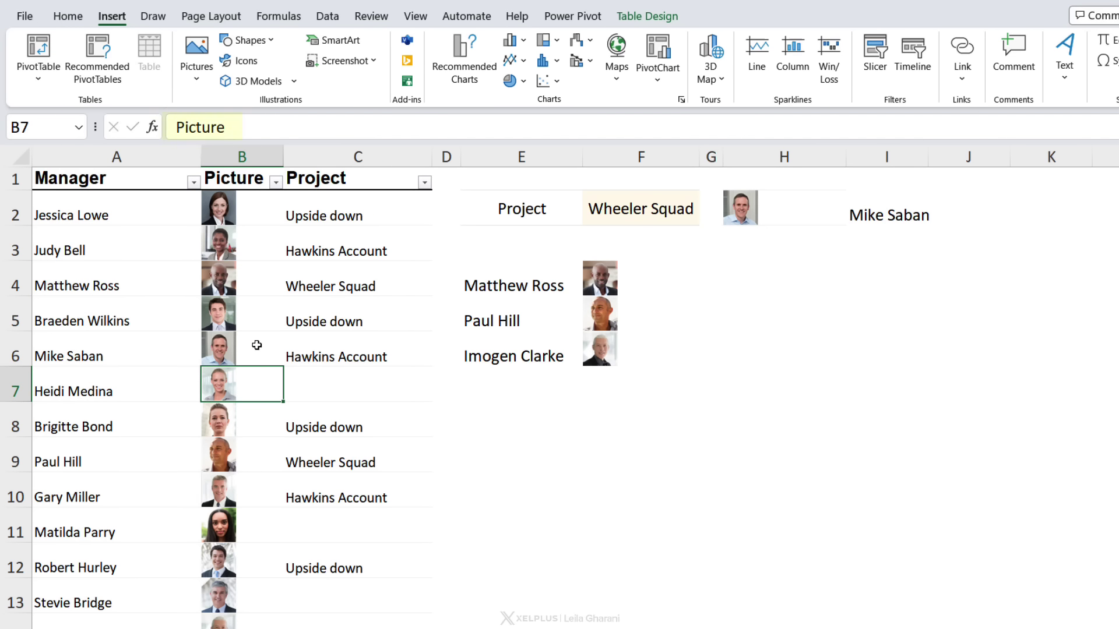
left_click(254, 417)
left_click(249, 461)
left_click(246, 499)
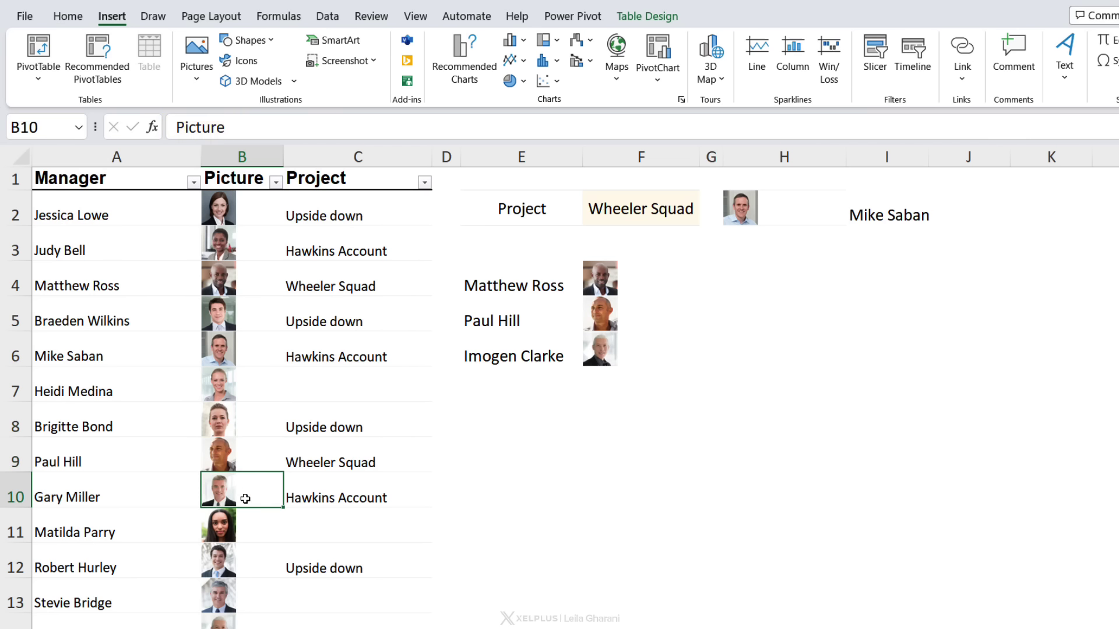
left_click(233, 526)
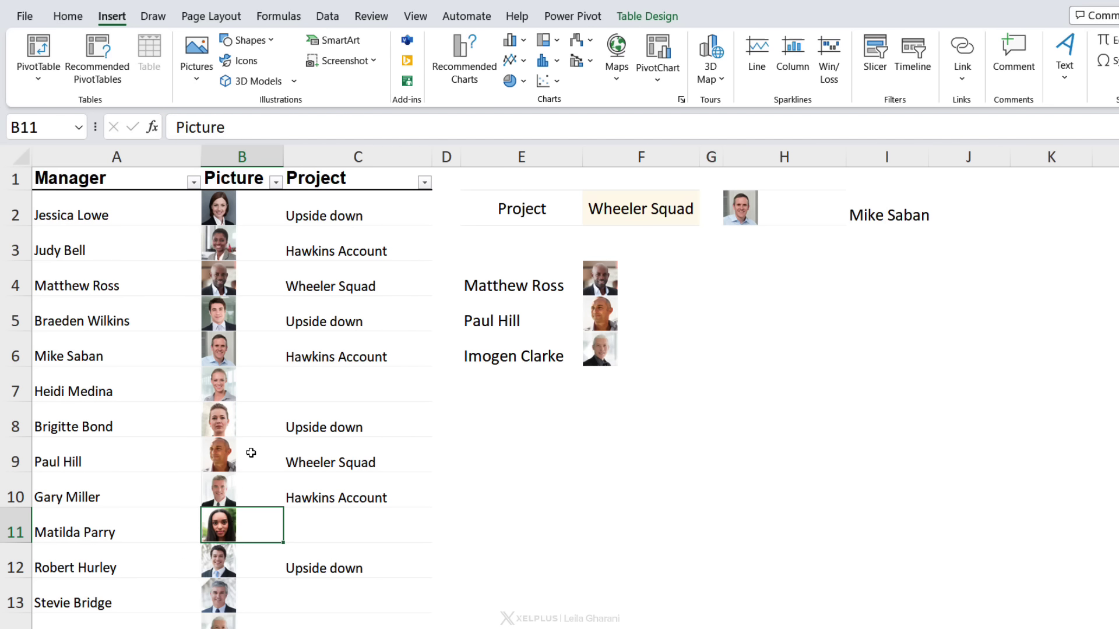
left_click(233, 460)
key("ctrl+c")
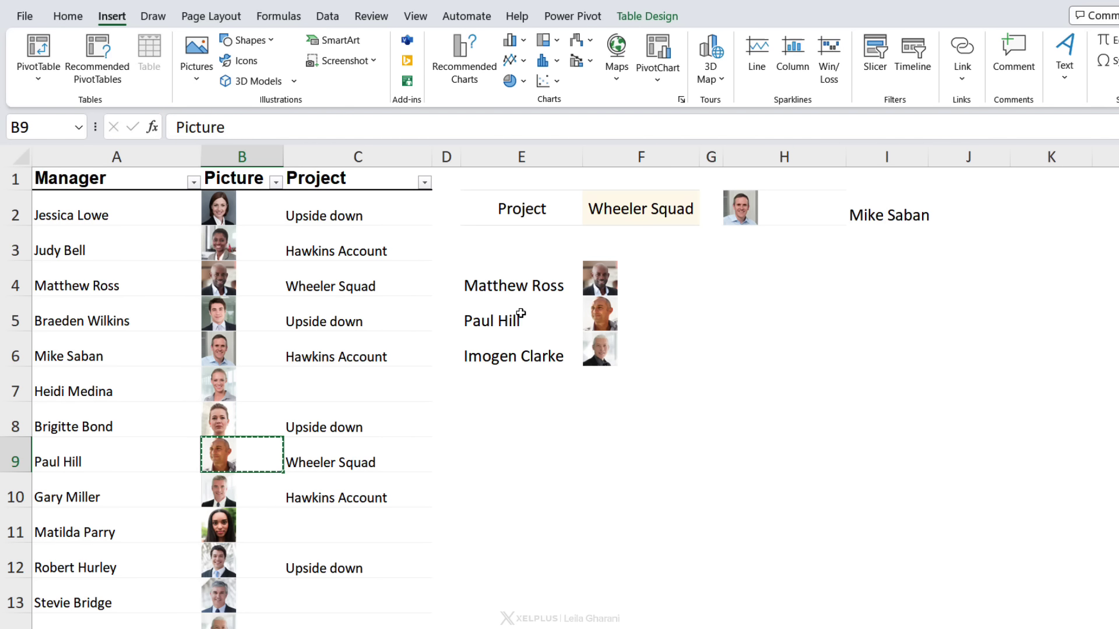
left_click(770, 213)
key("ctrl+v")
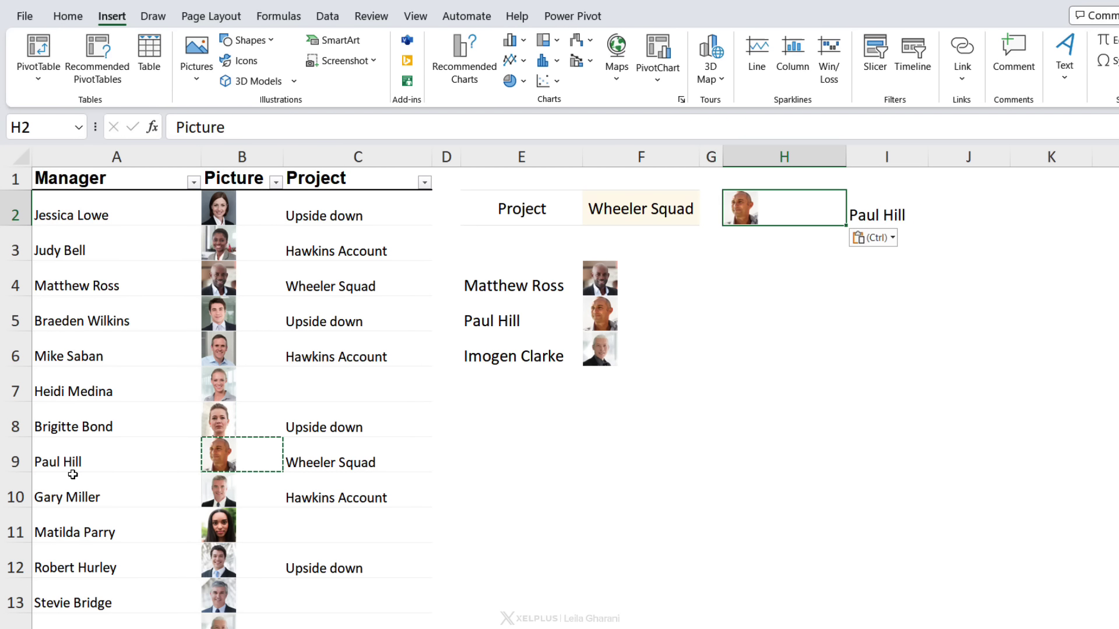
key("Escape")
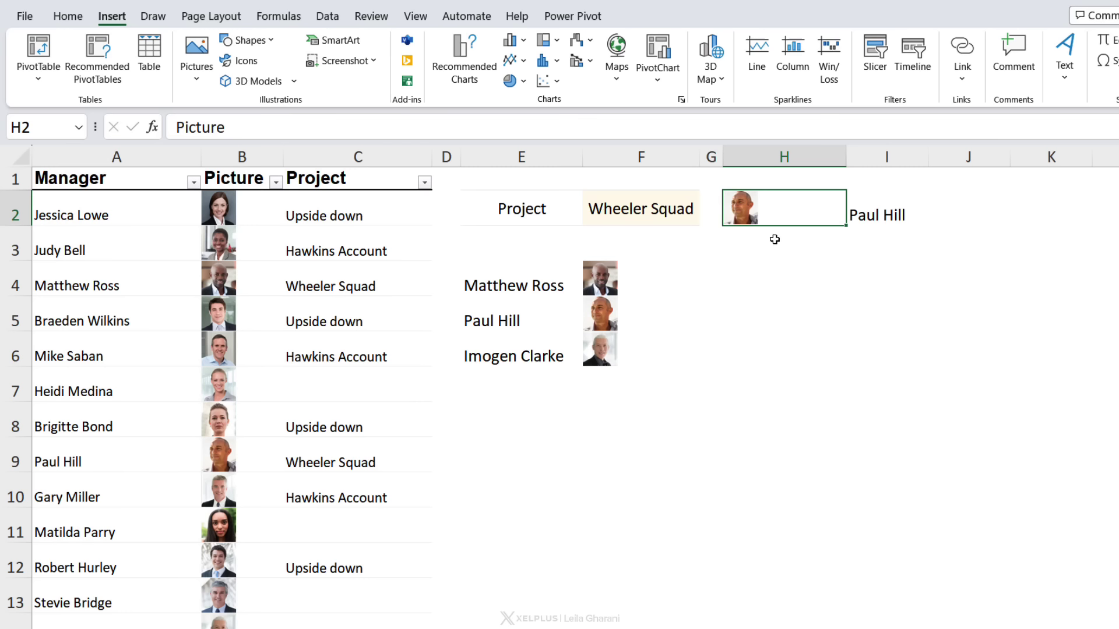
Append &" - "&Managers[Project] to the I2 XLOOKUP so it returns name and project
left_click(889, 216)
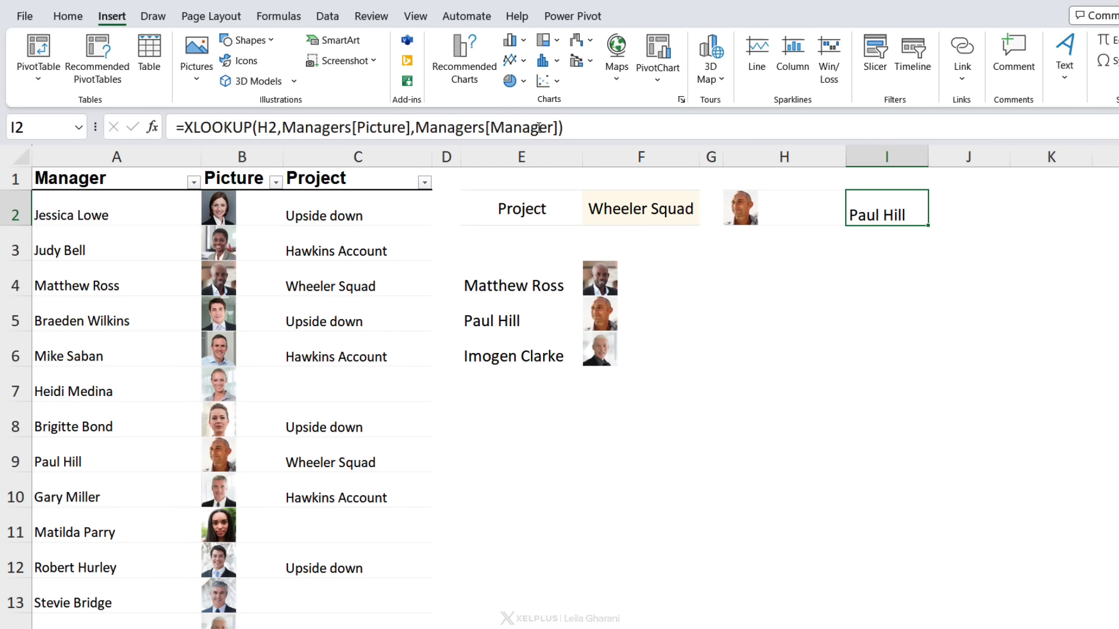
left_click(556, 127)
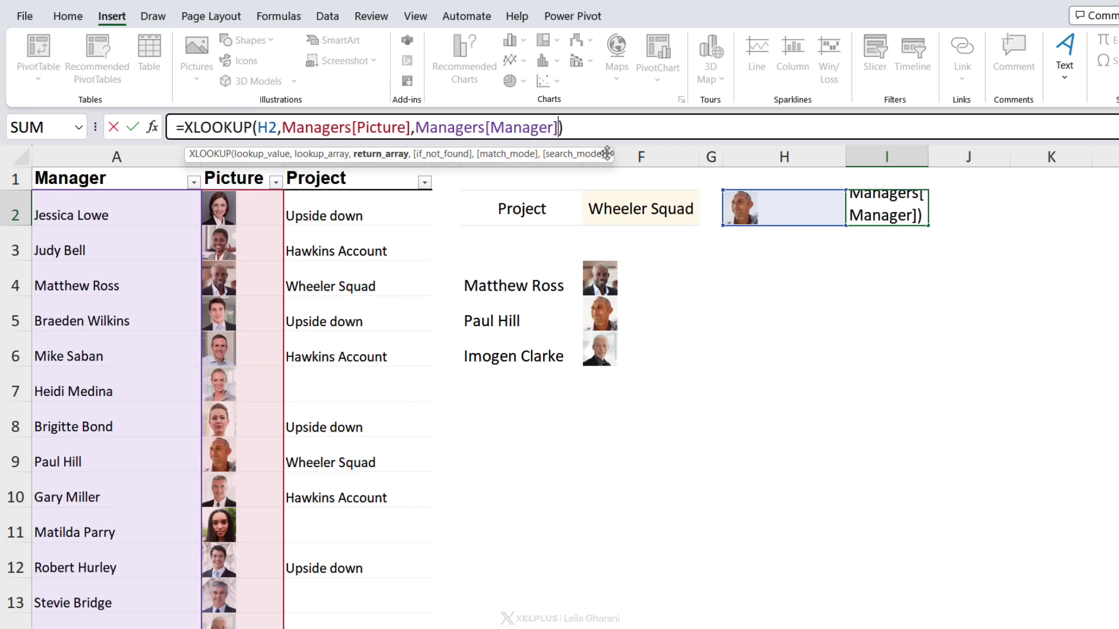
type("&")
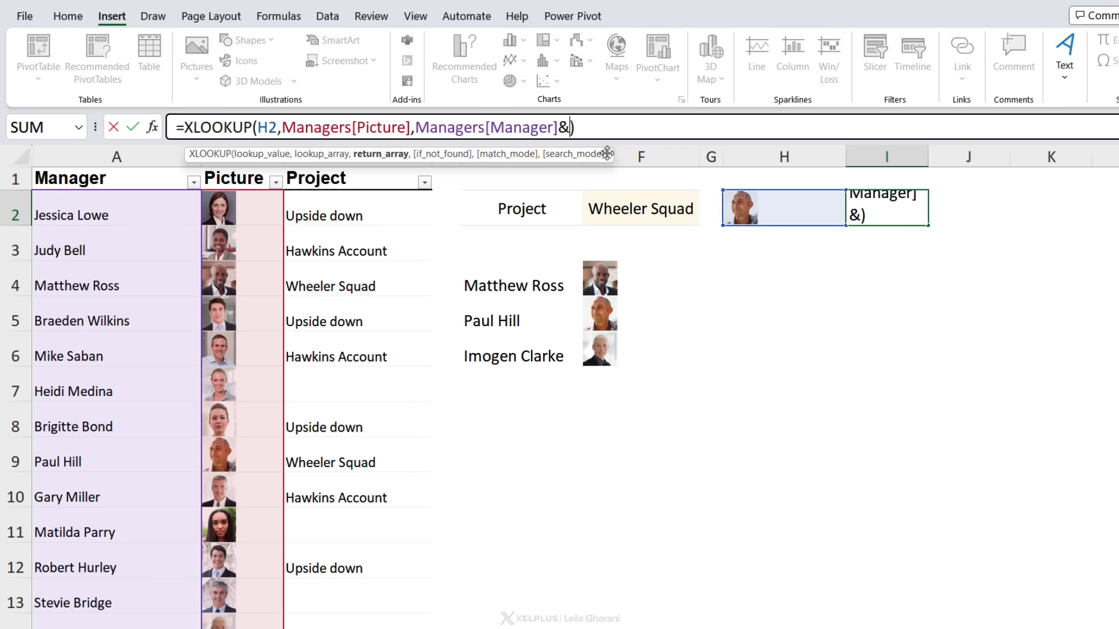
type("\" - \"&")
left_click(321, 168)
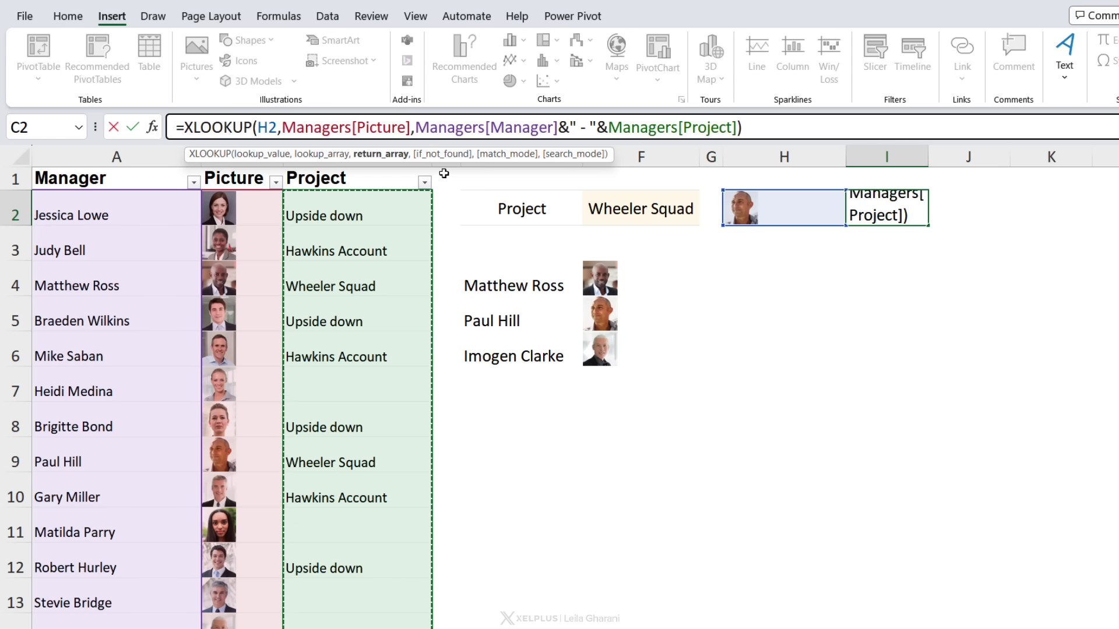
key("ctrl+Return")
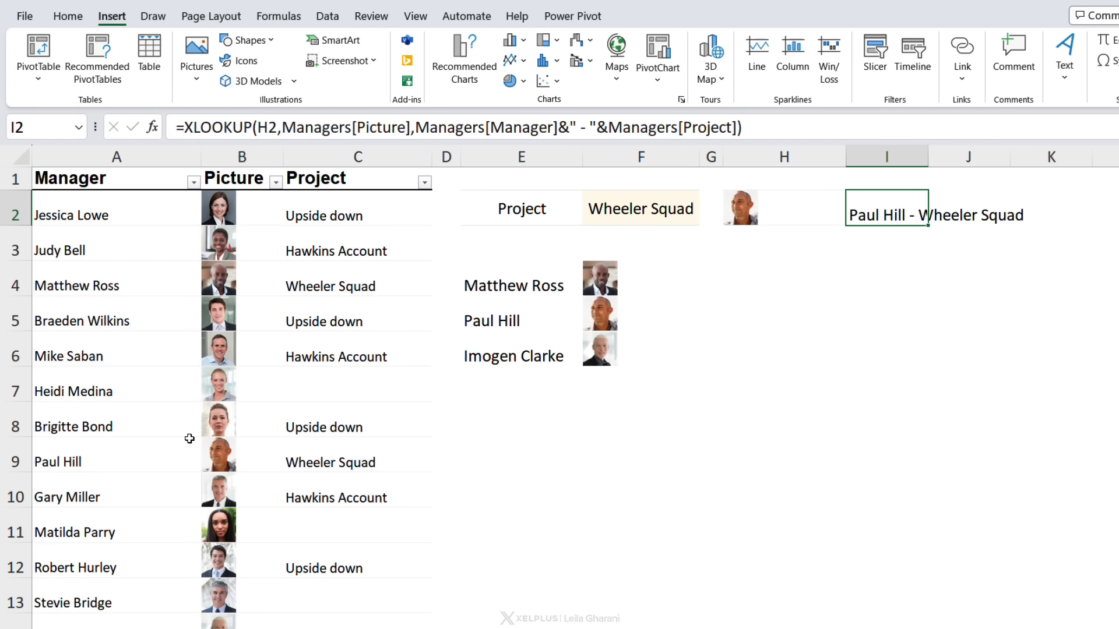
Paste the B15 manager photo into H2 to look up its name and project
left_click(296, 463)
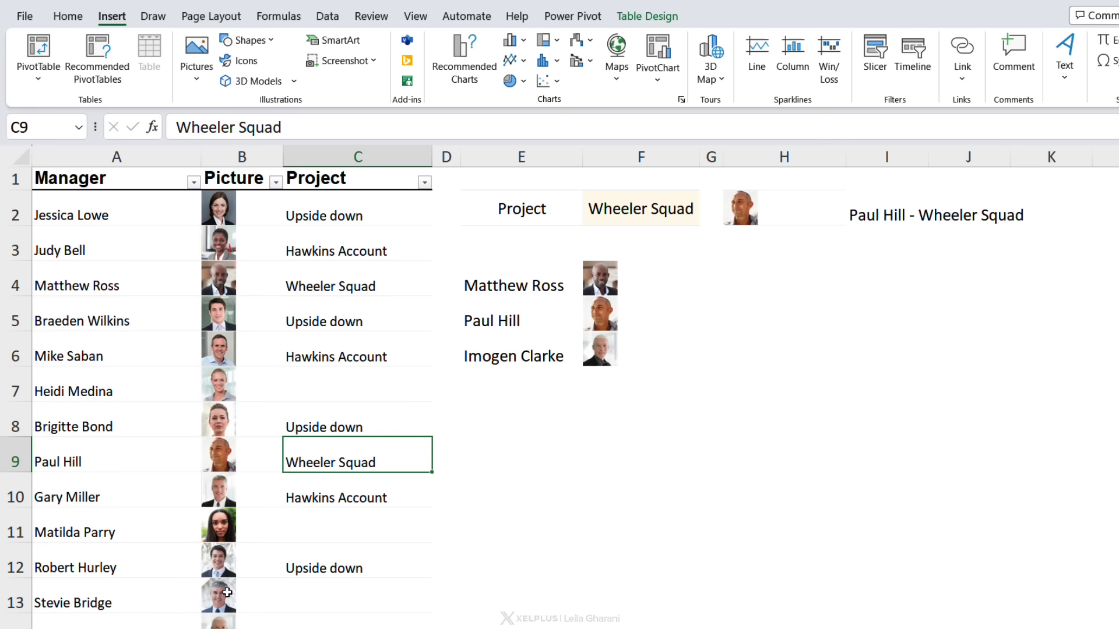
scroll(224, 589, "down", 1)
left_click(227, 539)
key("ctrl+c")
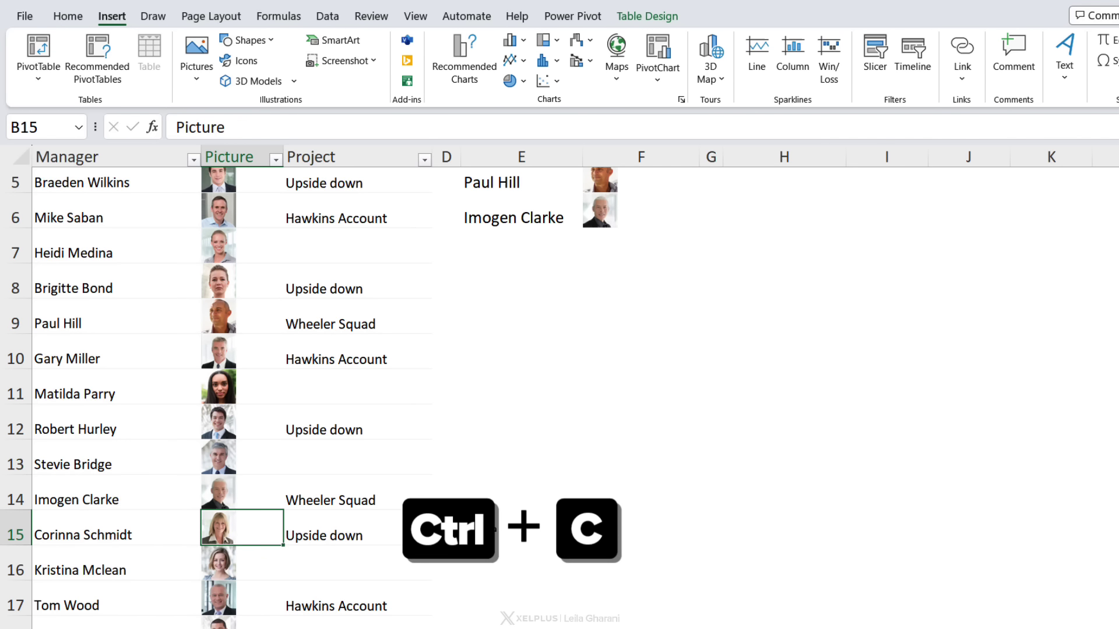
key("ctrl+v")
scroll(577, 454, "up", 5)
left_click(784, 207)
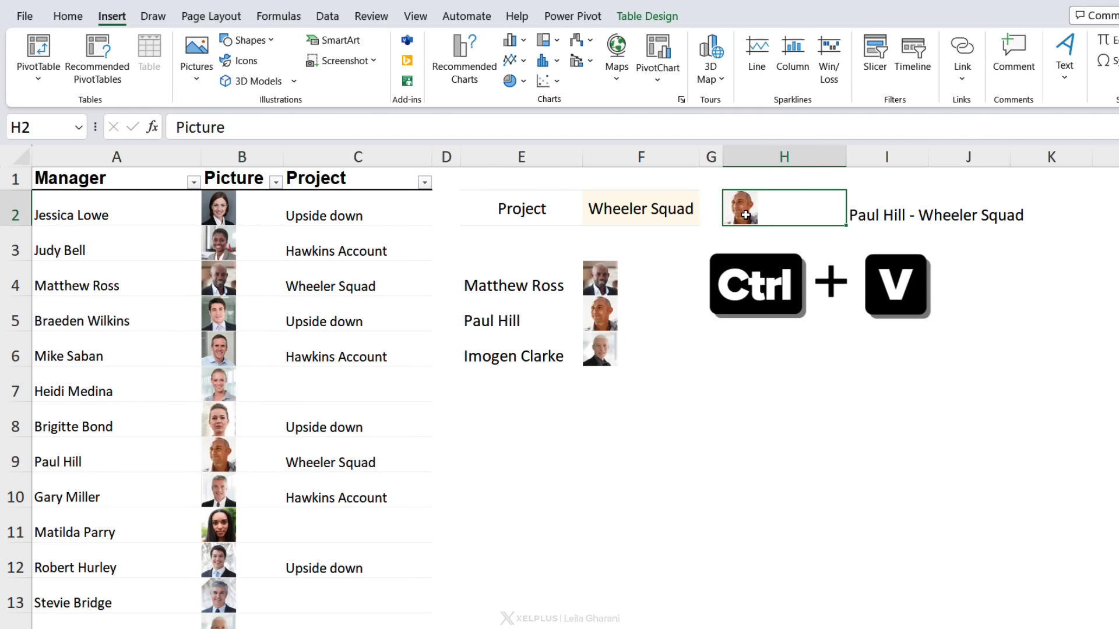
key("ctrl+v")
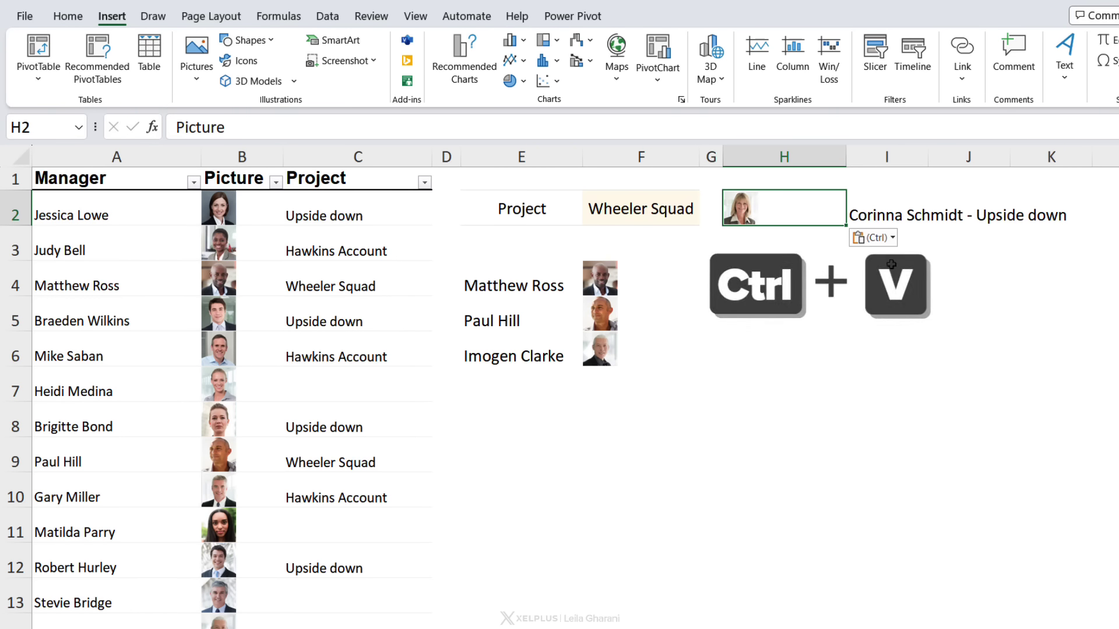
scroll(365, 535, "down", 1)
scroll(506, 542, "up", 1)
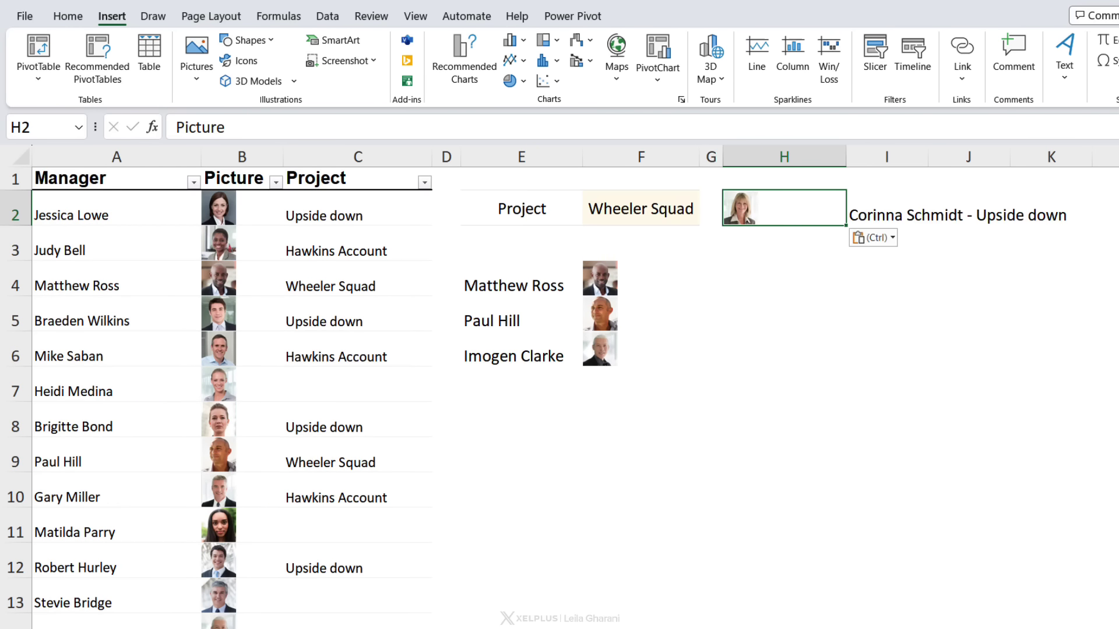